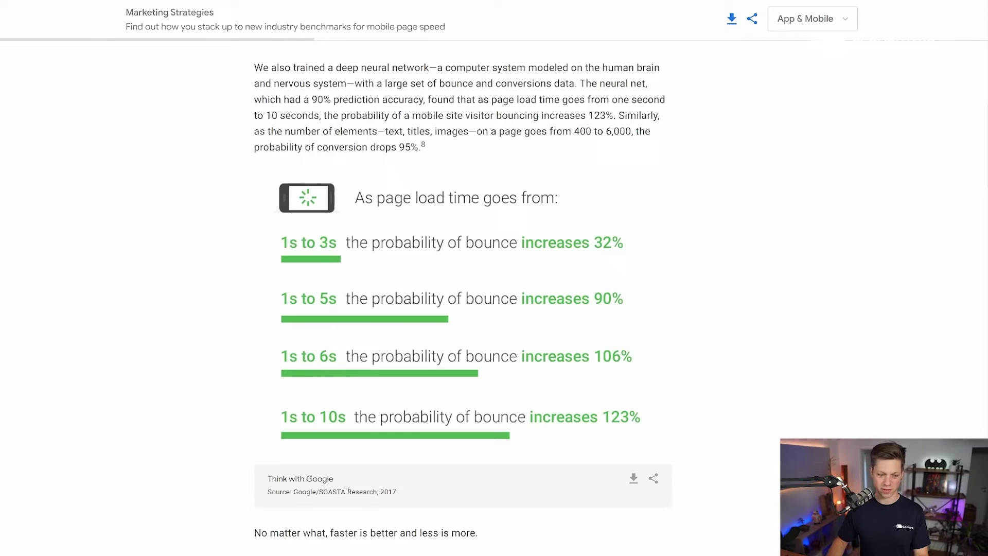
{"action": "left_click", "coordinate": [403, 496]}
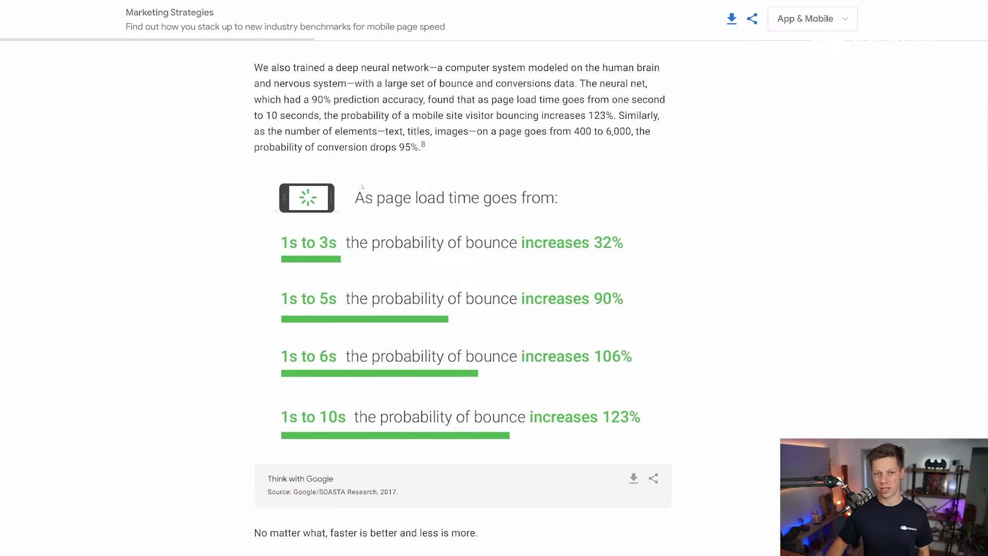
{"action": "scroll", "coordinate": [464, 308], "scroll_direction": "down", "scroll_amount": 3}
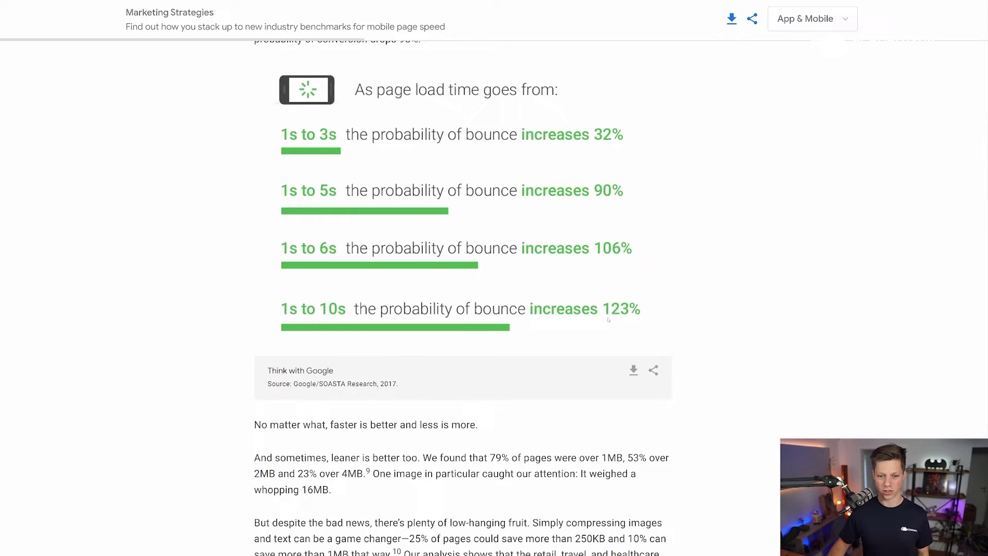
{"action": "scroll", "coordinate": [641, 304], "scroll_direction": "down", "scroll_amount": 1}
{"action": "scroll", "coordinate": [536, 329], "scroll_direction": "down", "scroll_amount": 1}
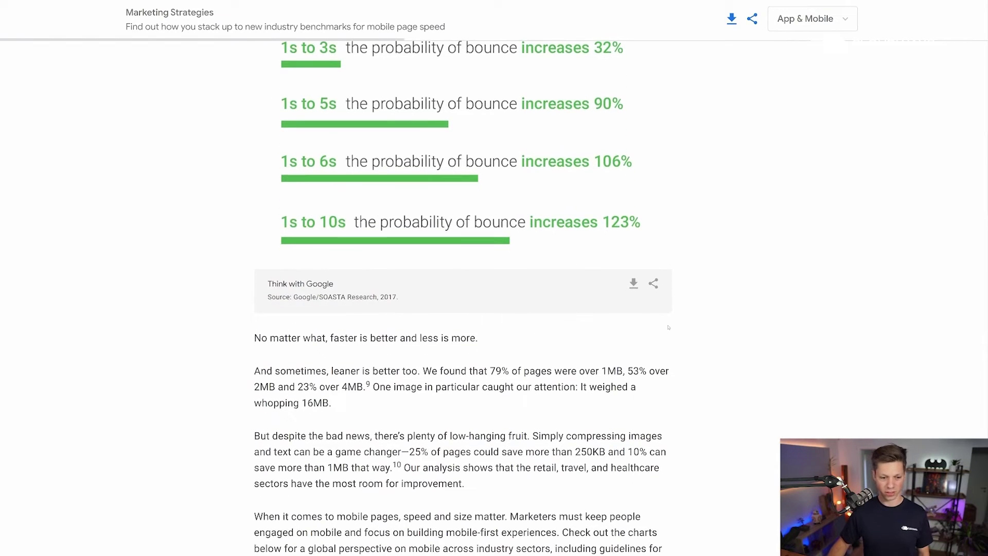
{"action": "scroll", "coordinate": [668, 327], "scroll_direction": "down", "scroll_amount": 2}
{"action": "scroll", "coordinate": [669, 328], "scroll_direction": "down", "scroll_amount": 3}
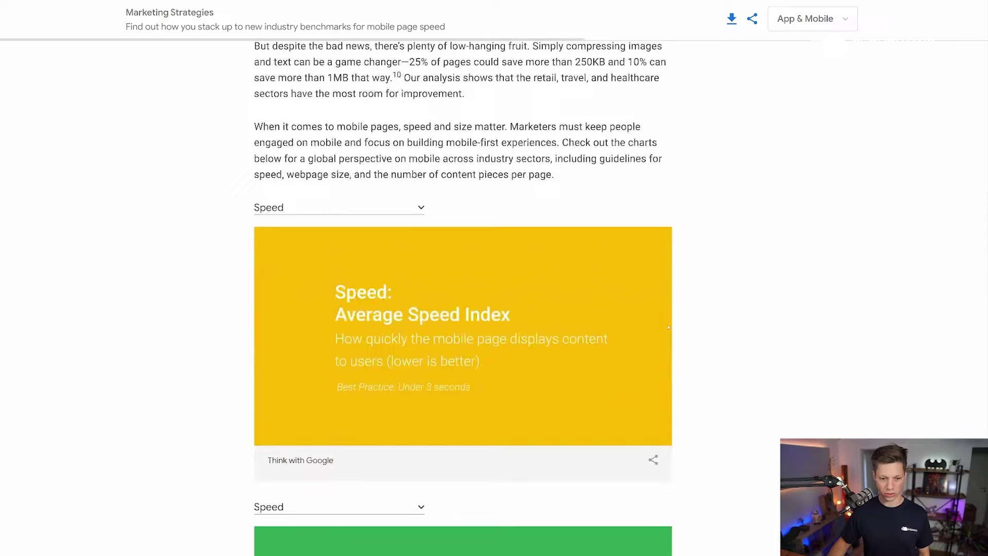
{"action": "scroll", "coordinate": [572, 337], "scroll_direction": "down", "scroll_amount": 1}
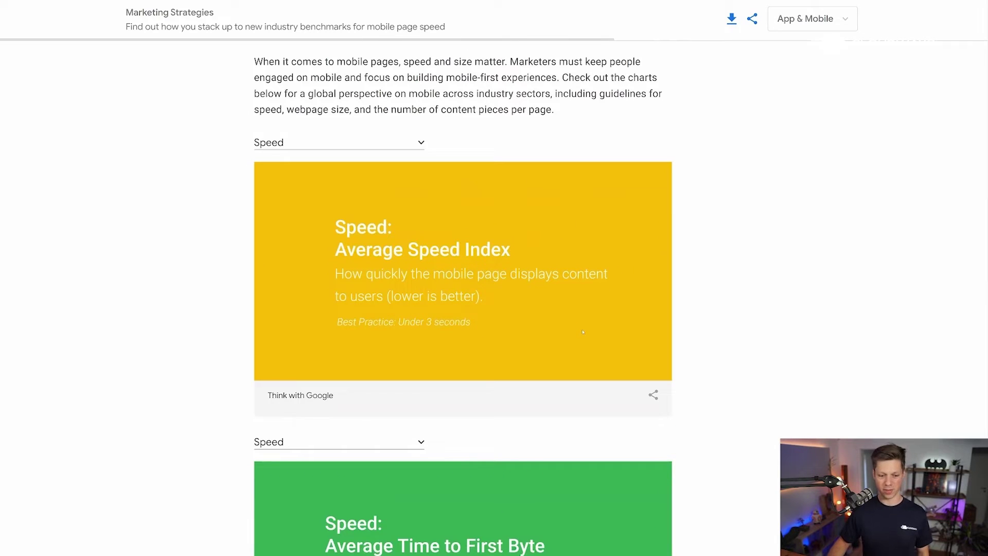
{"action": "scroll", "coordinate": [580, 332], "scroll_direction": "down", "scroll_amount": 1}
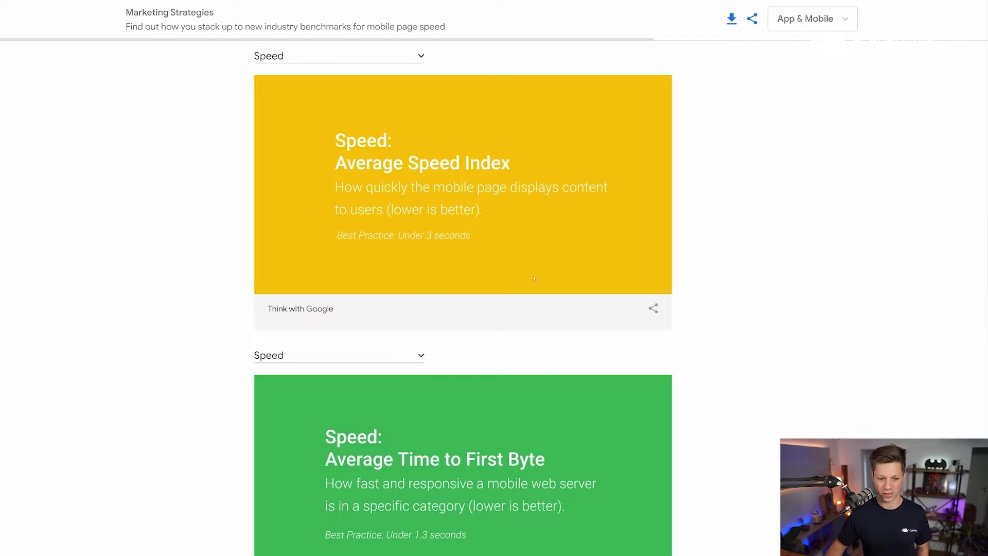
{"action": "scroll", "coordinate": [533, 278], "scroll_direction": "down", "scroll_amount": 2}
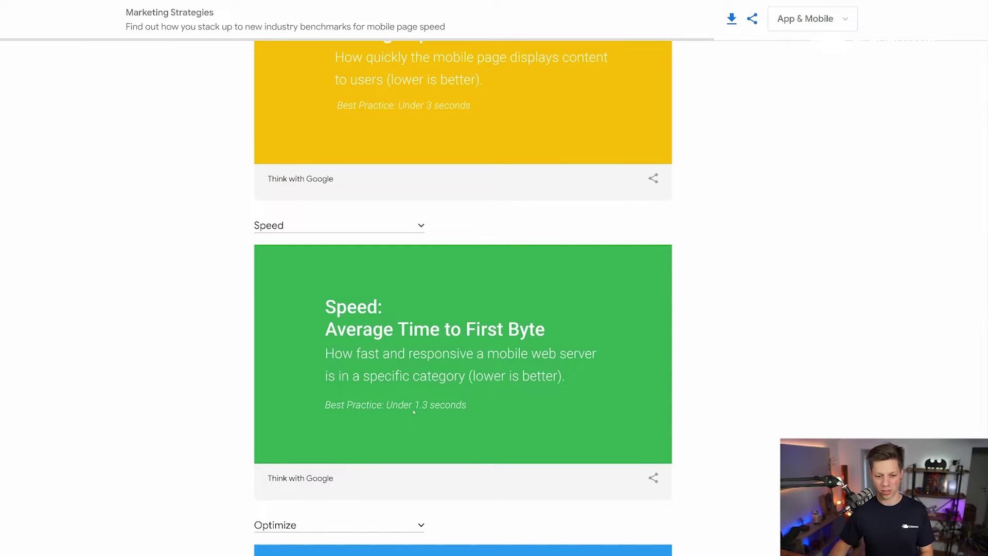
{"action": "scroll", "coordinate": [428, 411], "scroll_direction": "down", "scroll_amount": 1}
{"action": "scroll", "coordinate": [429, 411], "scroll_direction": "down", "scroll_amount": 2}
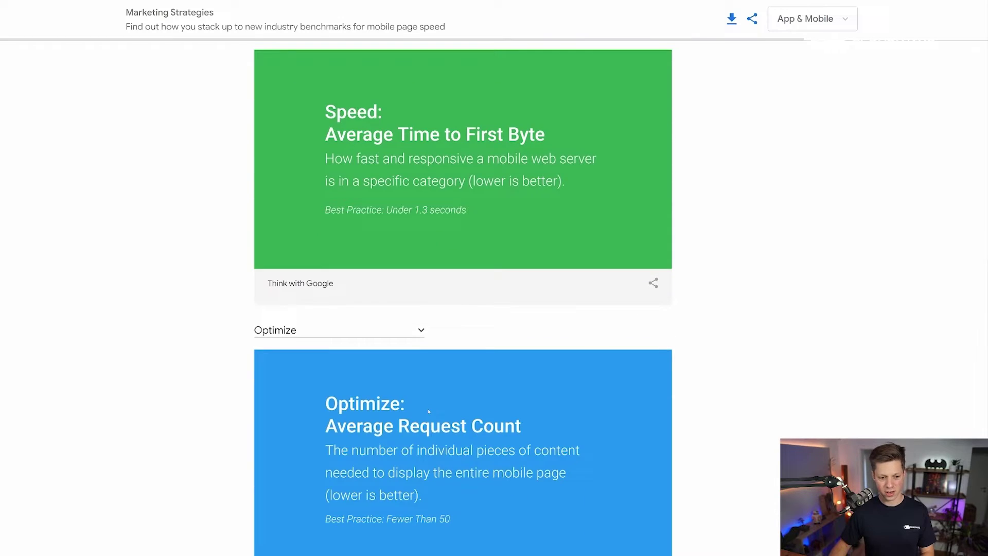
{"action": "scroll", "coordinate": [429, 411], "scroll_direction": "down", "scroll_amount": 1}
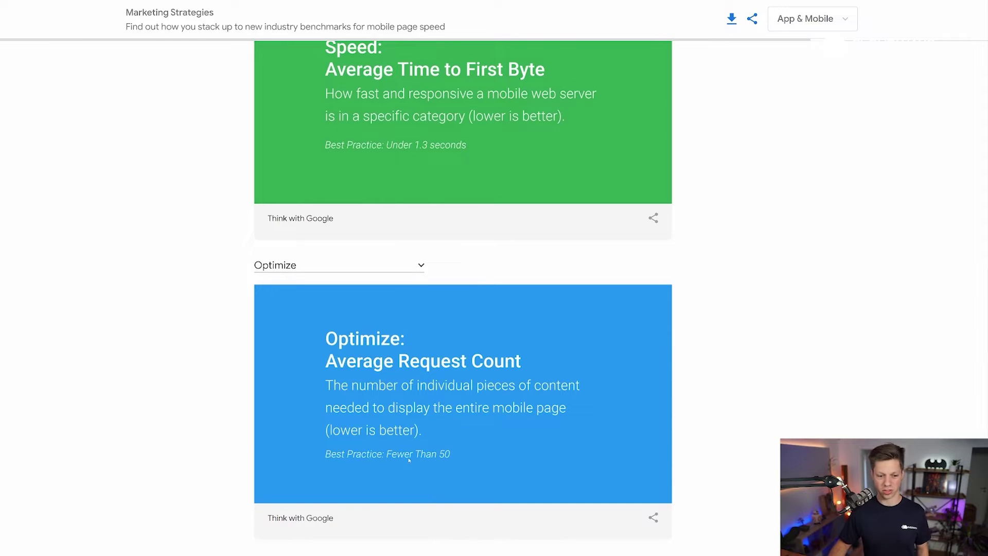
{"action": "scroll", "coordinate": [420, 460], "scroll_direction": "down", "scroll_amount": 1}
{"action": "scroll", "coordinate": [394, 444], "scroll_direction": "down", "scroll_amount": 2}
{"action": "scroll", "coordinate": [360, 425], "scroll_direction": "down", "scroll_amount": 1}
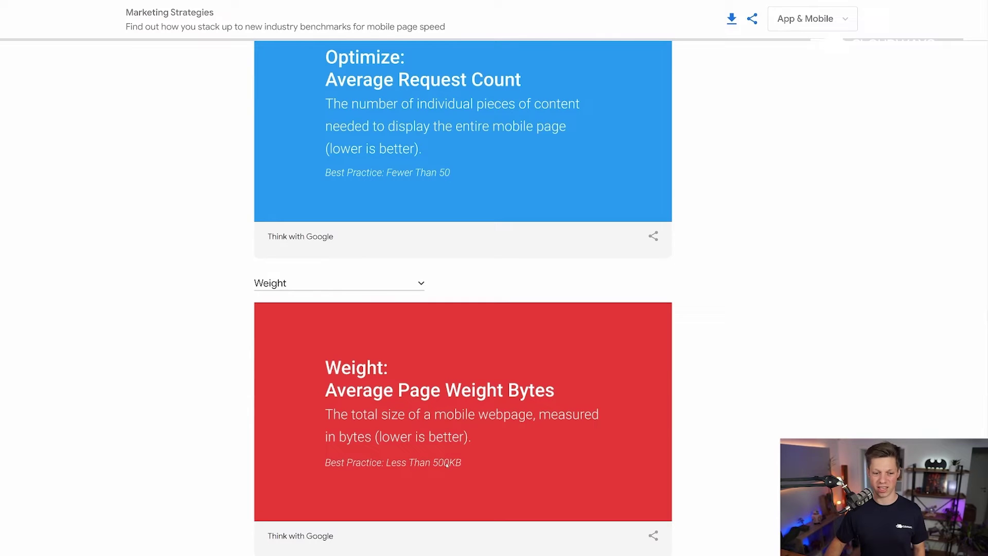
{"action": "scroll", "coordinate": [447, 465], "scroll_direction": "down", "scroll_amount": 2}
{"action": "scroll", "coordinate": [447, 464], "scroll_direction": "down", "scroll_amount": 3}
{"action": "scroll", "coordinate": [446, 466], "scroll_direction": "up", "scroll_amount": 2}
{"action": "scroll", "coordinate": [446, 466], "scroll_direction": "up", "scroll_amount": 2}
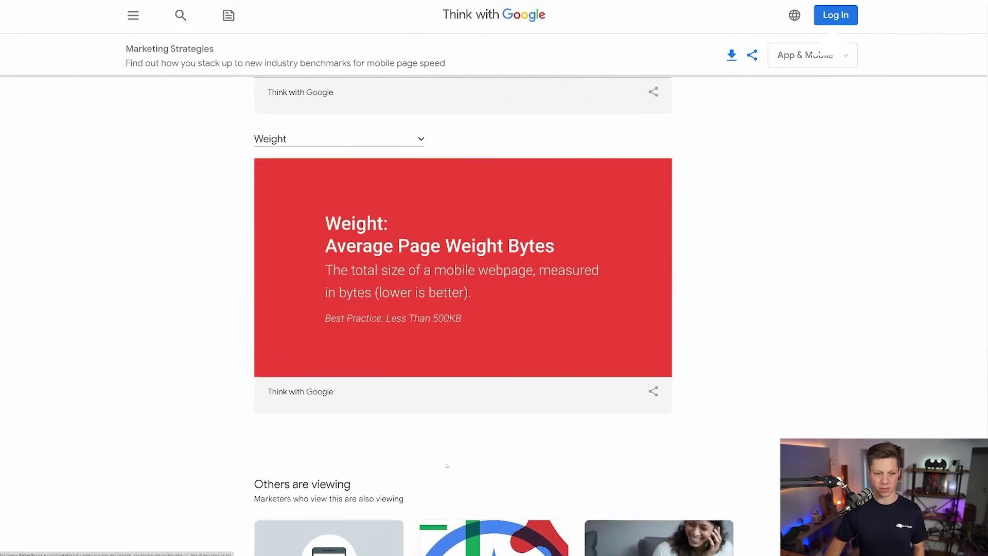
{"action": "scroll", "coordinate": [446, 465], "scroll_direction": "up", "scroll_amount": 1}
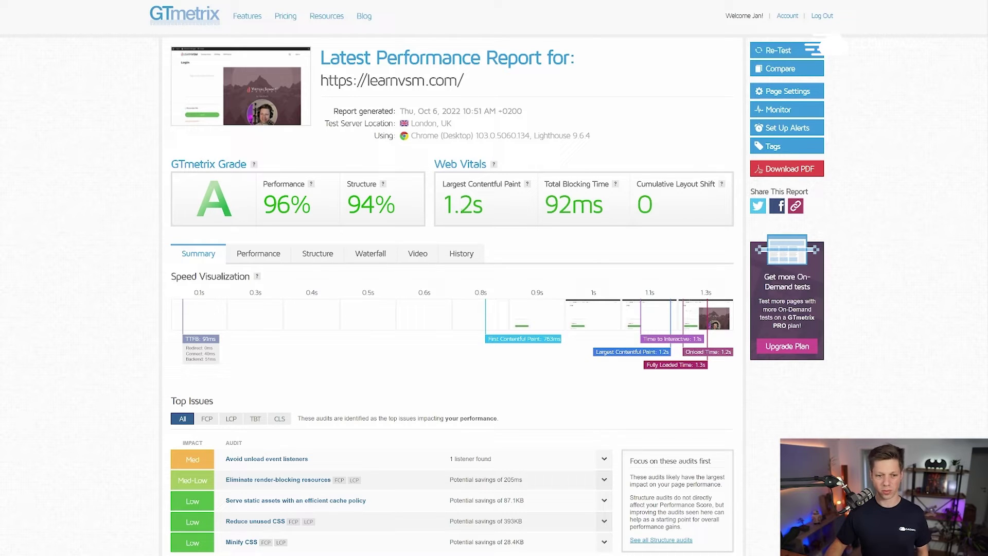
Highlight the 1.2s Largest Contentful Paint and 'Desktop' test browser in the learnvsm.com report.
{"action": "left_click_drag", "start_coordinate": [453, 206], "coordinate": [495, 212]}
{"action": "left_click", "coordinate": [495, 211]}
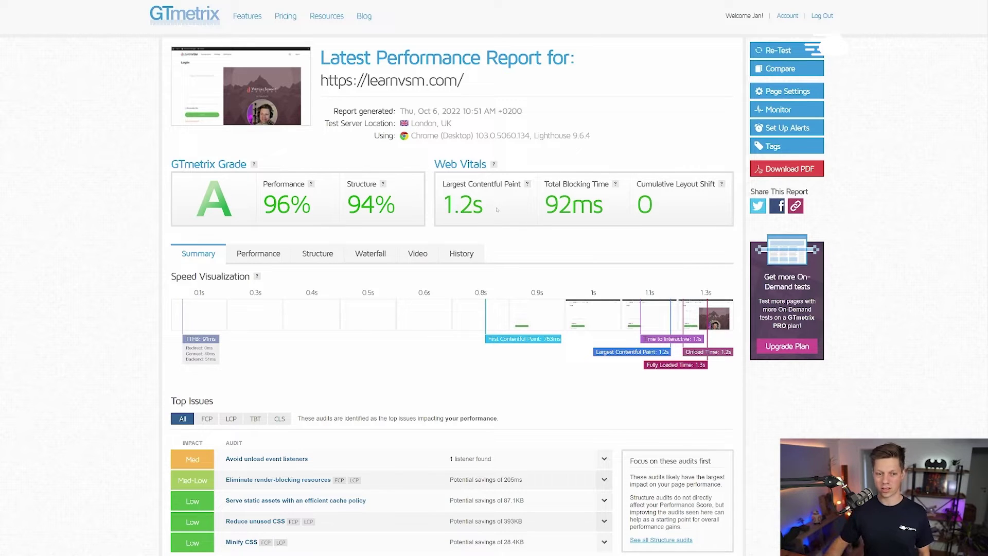
{"action": "left_click_drag", "start_coordinate": [496, 209], "coordinate": [443, 207]}
{"action": "left_click", "coordinate": [445, 207]}
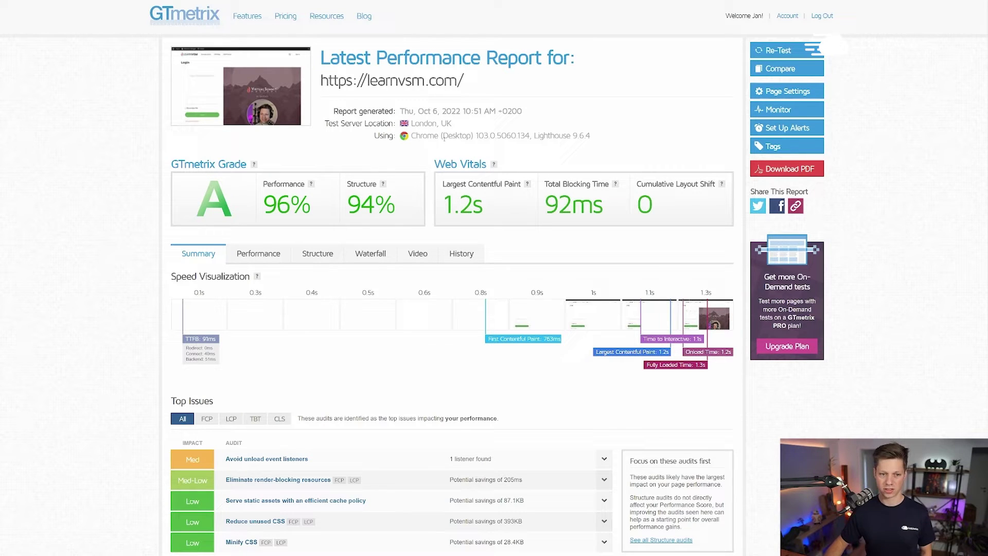
{"action": "left_click_drag", "start_coordinate": [441, 136], "coordinate": [473, 136]}
{"action": "left_click", "coordinate": [473, 137]}
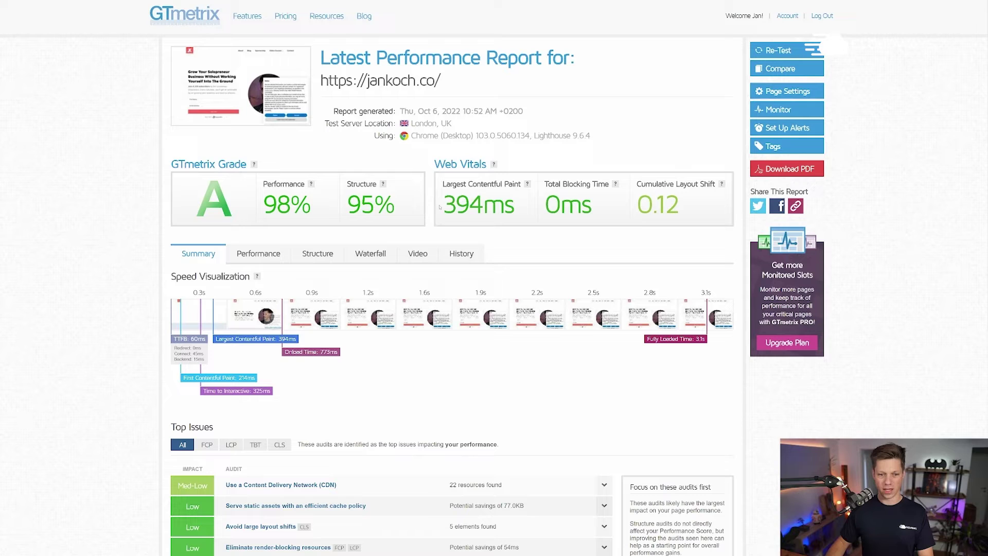
Highlight the 394ms Largest Contentful Paint and 0.12 Cumulative Layout Shift in jankoch.co's report.
{"action": "left_click_drag", "start_coordinate": [439, 207], "coordinate": [514, 211]}
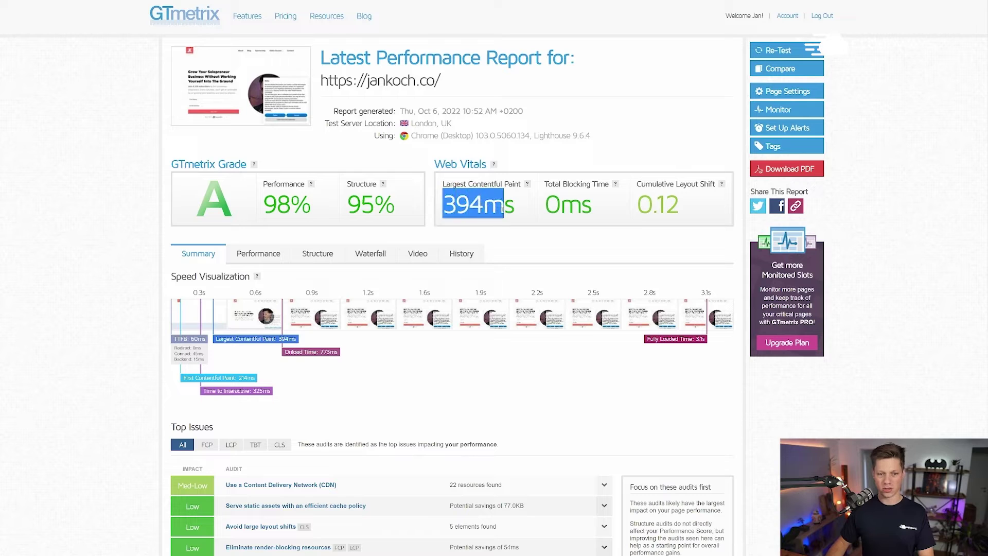
{"action": "left_click", "coordinate": [513, 211]}
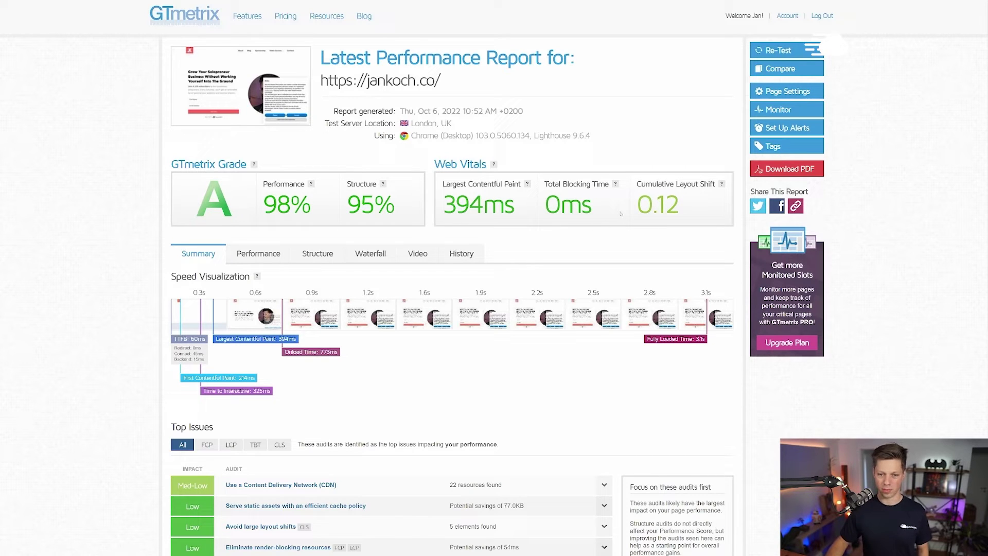
{"action": "mouse_move", "coordinate": [620, 213]}
{"action": "left_mouse_down"}
{"action": "mouse_move", "coordinate": [682, 203]}
{"action": "mouse_move", "coordinate": [644, 213]}
{"action": "left_mouse_up"}
{"action": "left_click", "coordinate": [681, 202]}
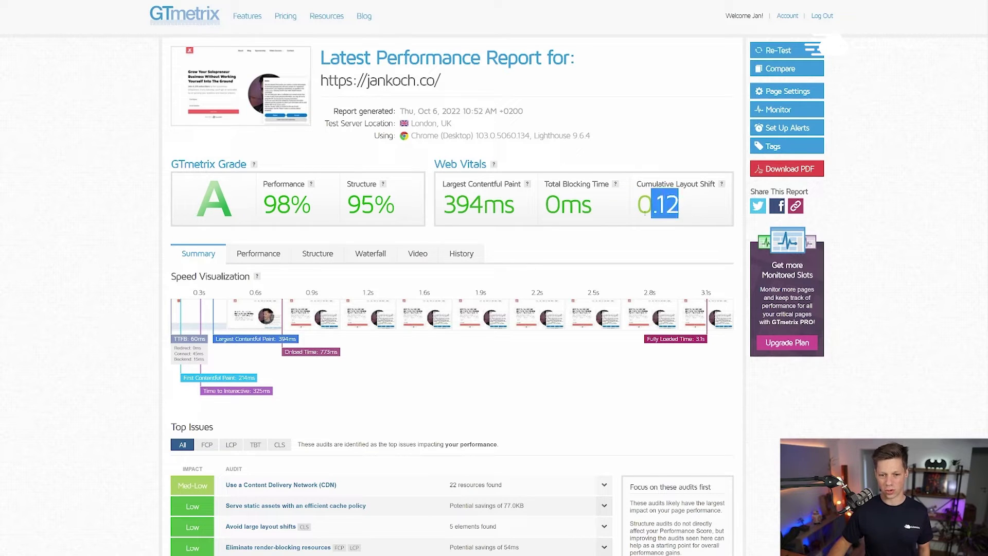
{"action": "left_click", "coordinate": [645, 212]}
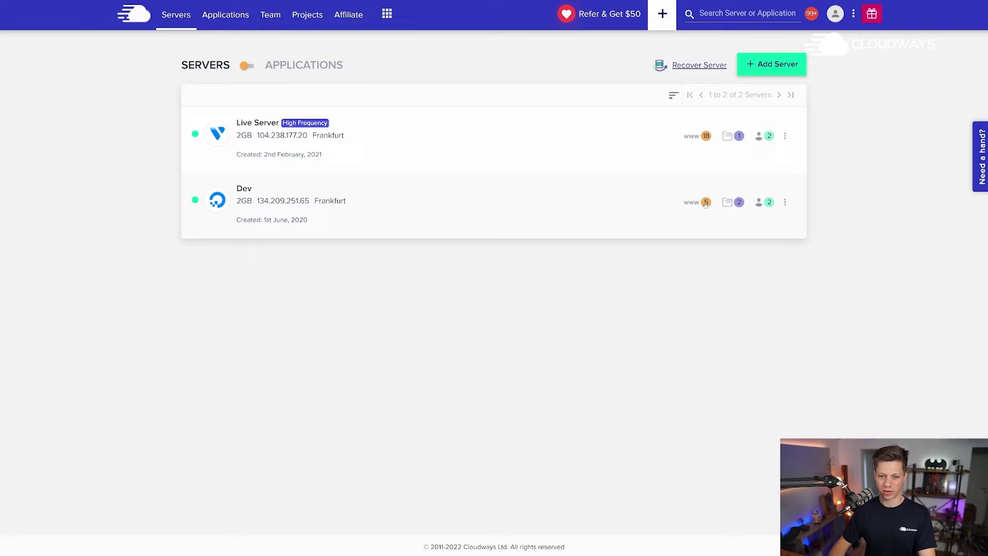
Open the Live Server's Settings & Packages and view its advanced PHP and MySQL settings.
{"action": "left_click", "coordinate": [346, 127]}
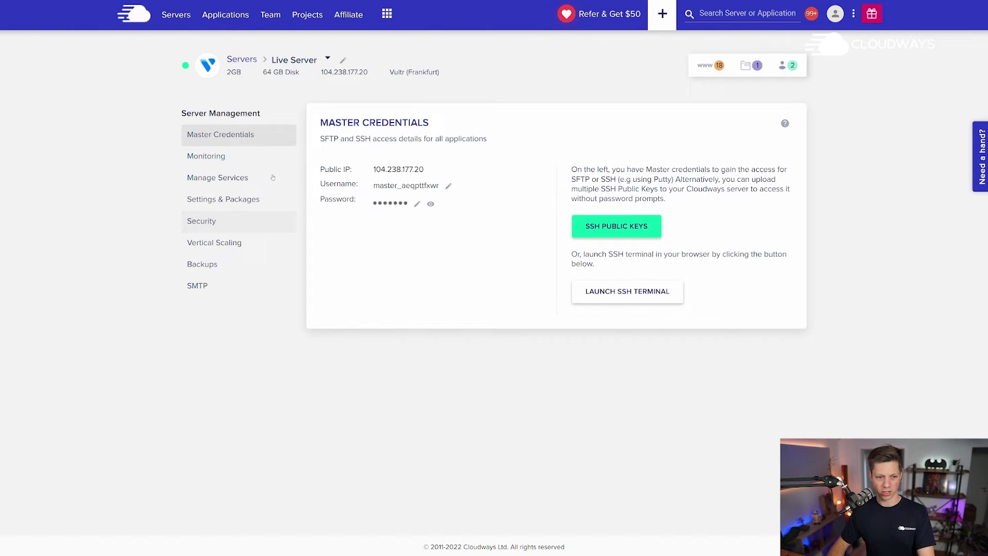
{"action": "left_click", "coordinate": [215, 197]}
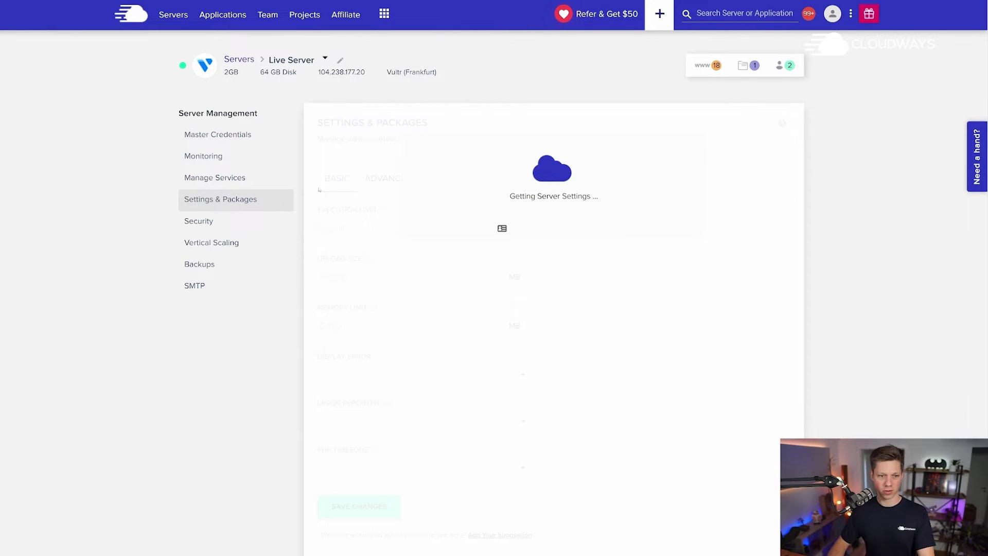
{"action": "scroll", "coordinate": [601, 270], "scroll_direction": "down", "scroll_amount": 1}
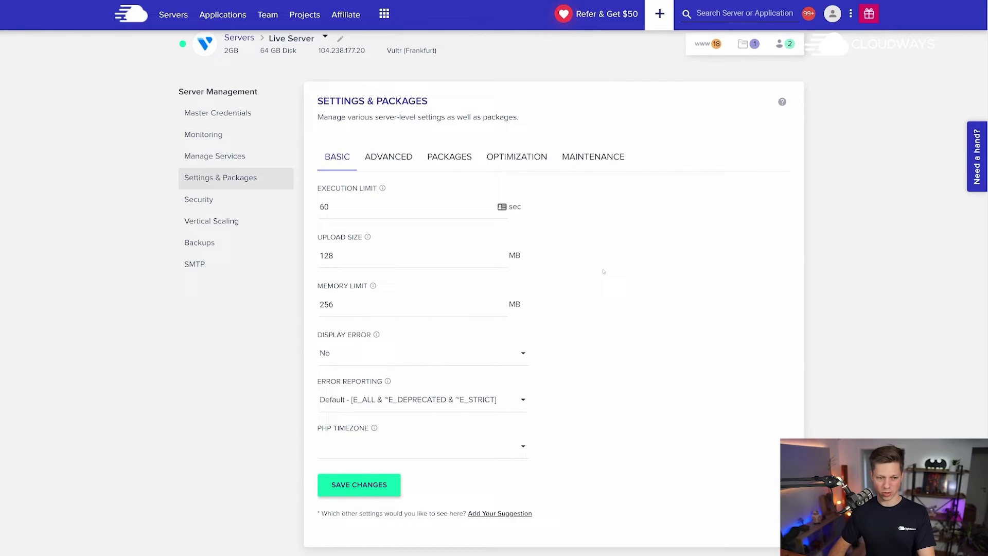
{"action": "scroll", "coordinate": [601, 268], "scroll_direction": "down", "scroll_amount": 1}
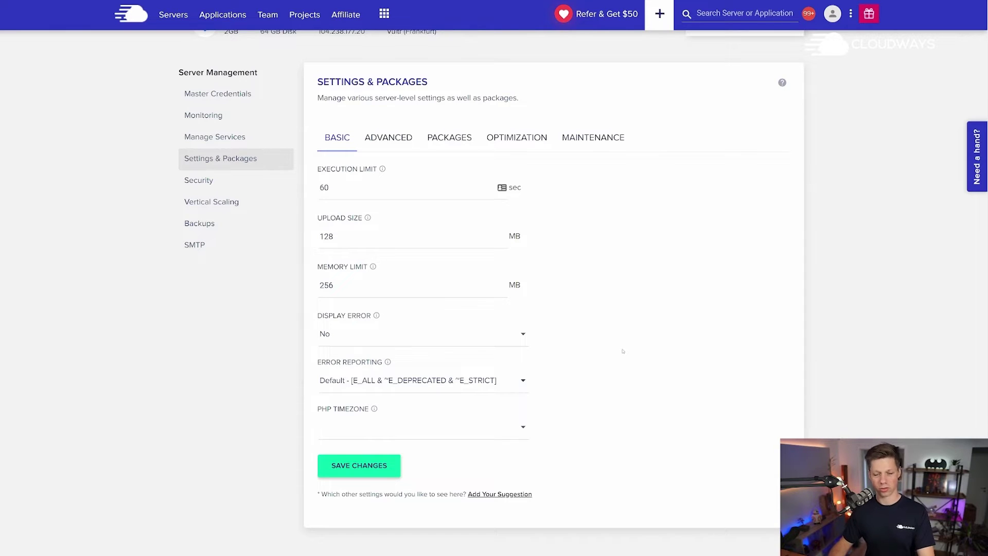
{"action": "left_click", "coordinate": [390, 139]}
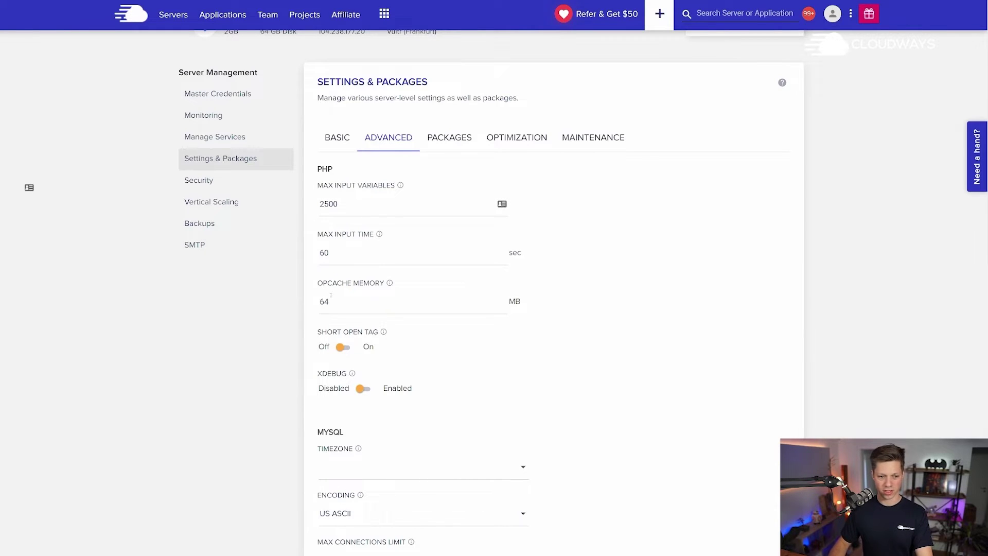
{"action": "scroll", "coordinate": [591, 300], "scroll_direction": "down", "scroll_amount": 1}
{"action": "scroll", "coordinate": [590, 300], "scroll_direction": "down", "scroll_amount": 1}
{"action": "scroll", "coordinate": [587, 300], "scroll_direction": "down", "scroll_amount": 1}
{"action": "scroll", "coordinate": [583, 299], "scroll_direction": "down", "scroll_amount": 1}
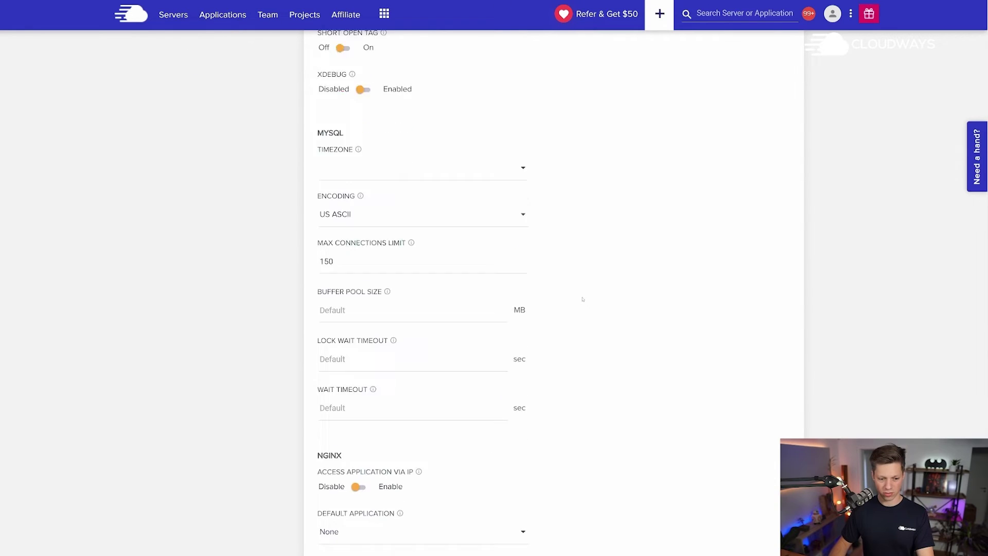
{"action": "scroll", "coordinate": [583, 299], "scroll_direction": "down", "scroll_amount": 1}
{"action": "scroll", "coordinate": [582, 299], "scroll_direction": "down", "scroll_amount": 1}
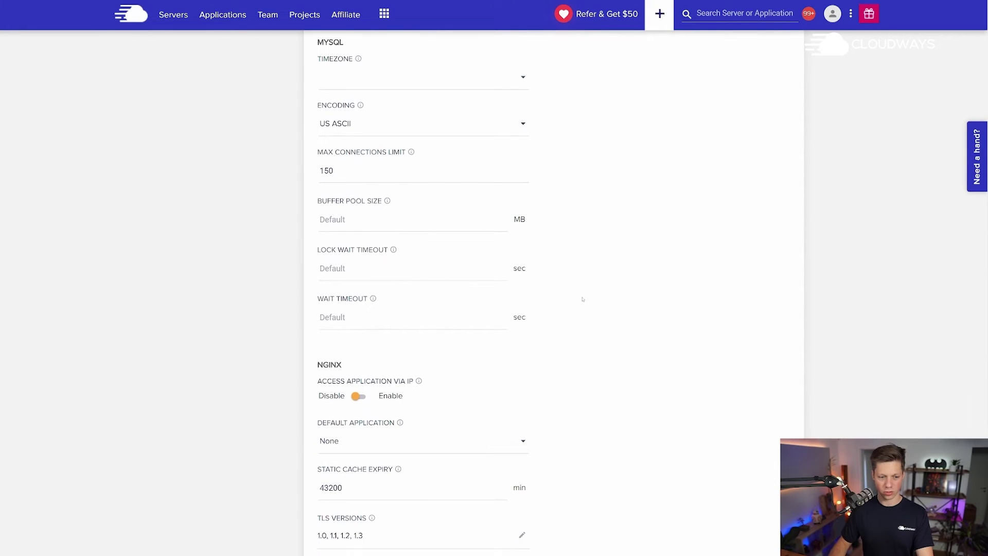
{"action": "scroll", "coordinate": [583, 299], "scroll_direction": "down", "scroll_amount": 2}
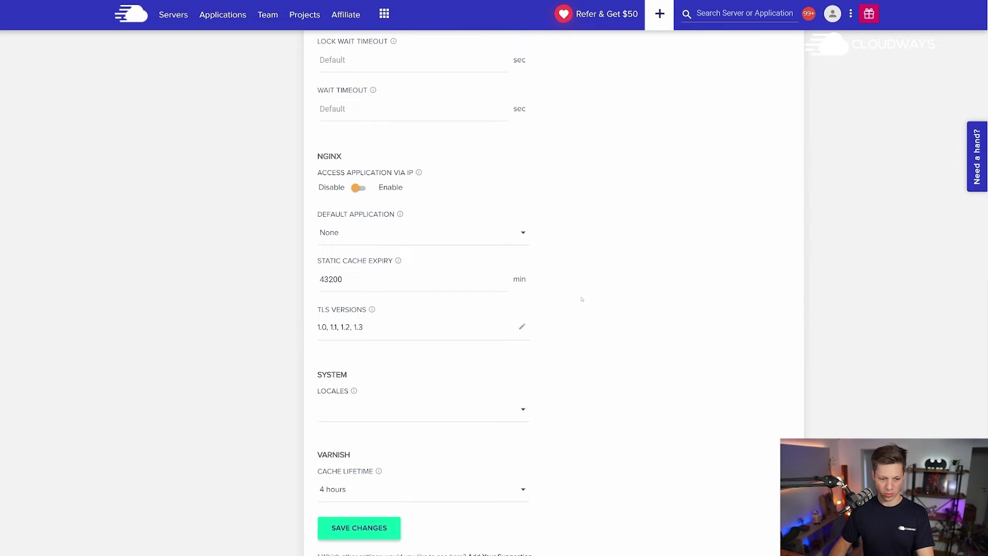
{"action": "scroll", "coordinate": [581, 298], "scroll_direction": "down", "scroll_amount": 2}
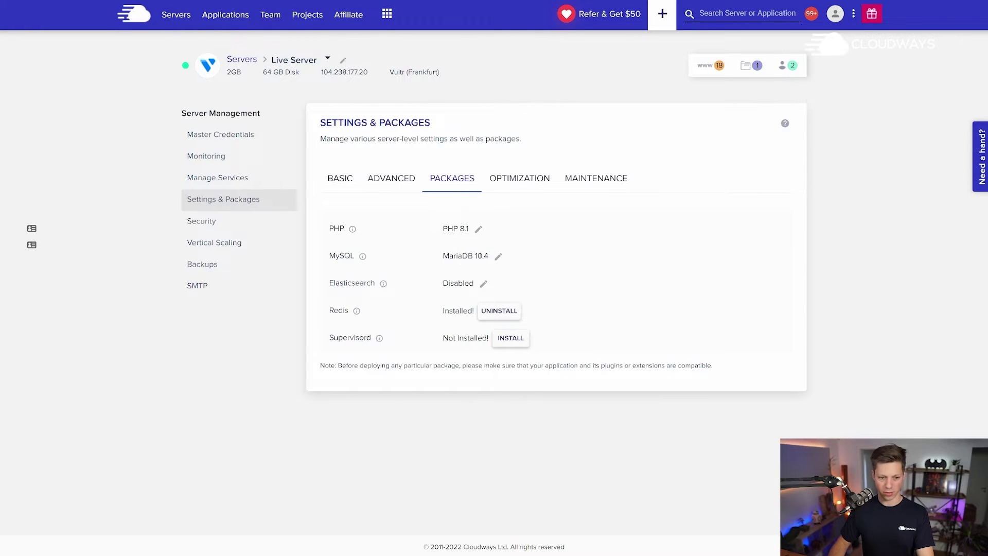
Point out Redis's 'Installed!' status, then open the Live Server's Optimization settings.
{"action": "left_click_drag", "start_coordinate": [444, 310], "coordinate": [473, 311]}
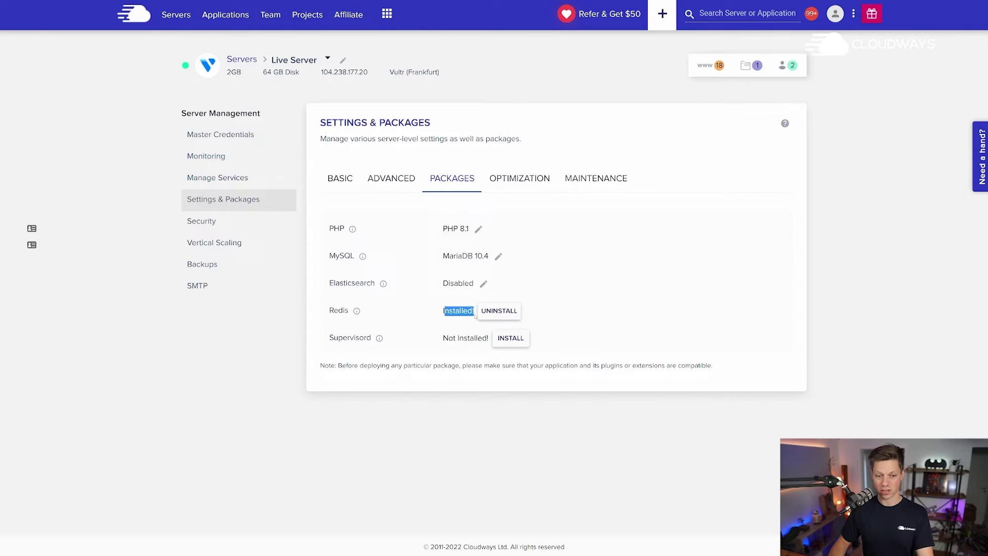
{"action": "left_click", "coordinate": [455, 316]}
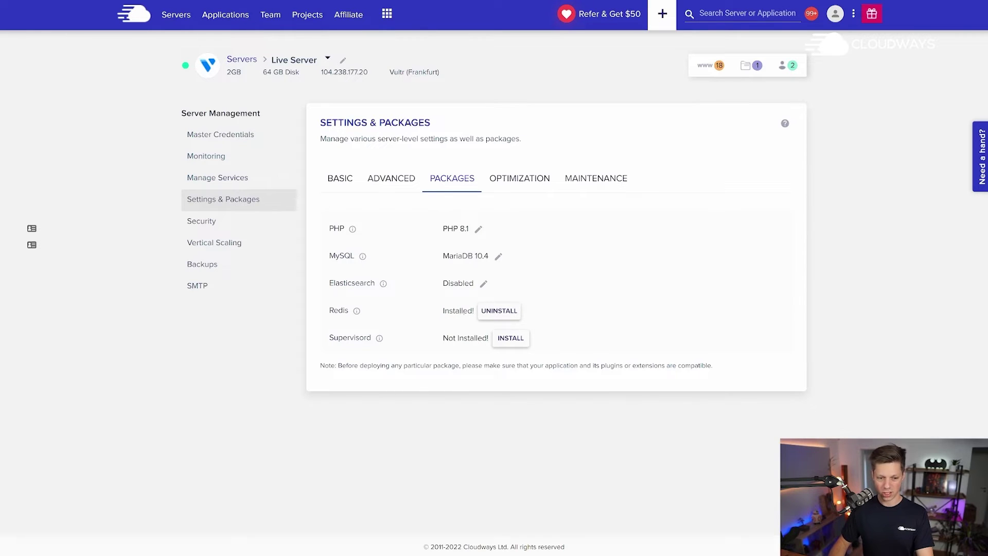
{"action": "left_click", "coordinate": [528, 184]}
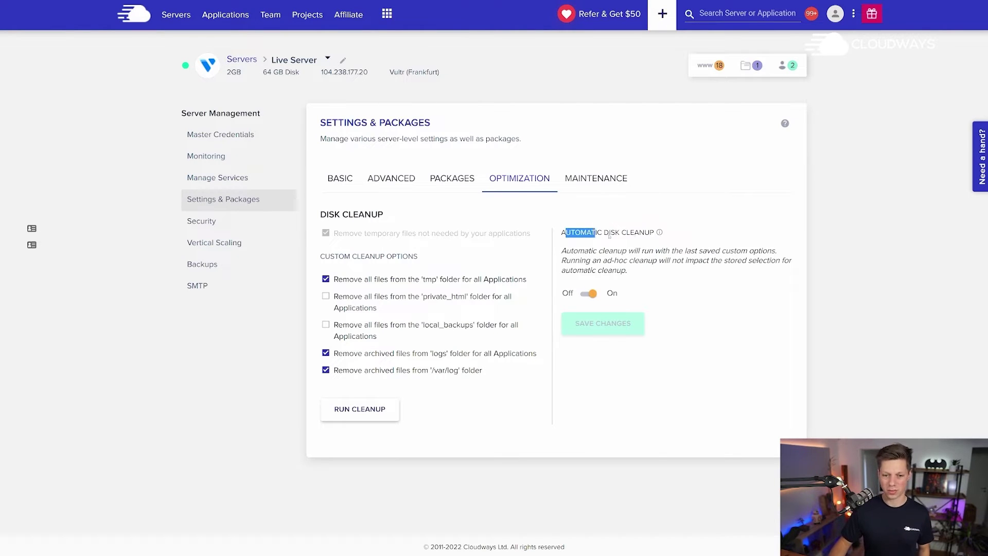
Point out the Automatic Disk Cleanup heading, then open the Live Server's Vertical Scaling page.
{"action": "left_click_drag", "start_coordinate": [568, 232], "coordinate": [654, 233]}
{"action": "left_click", "coordinate": [649, 238]}
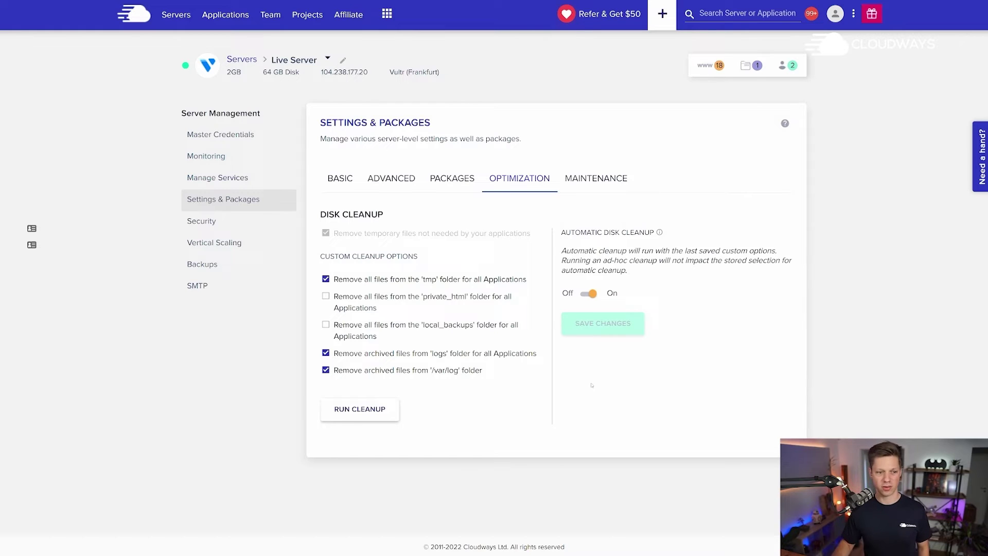
{"action": "left_click", "coordinate": [224, 252]}
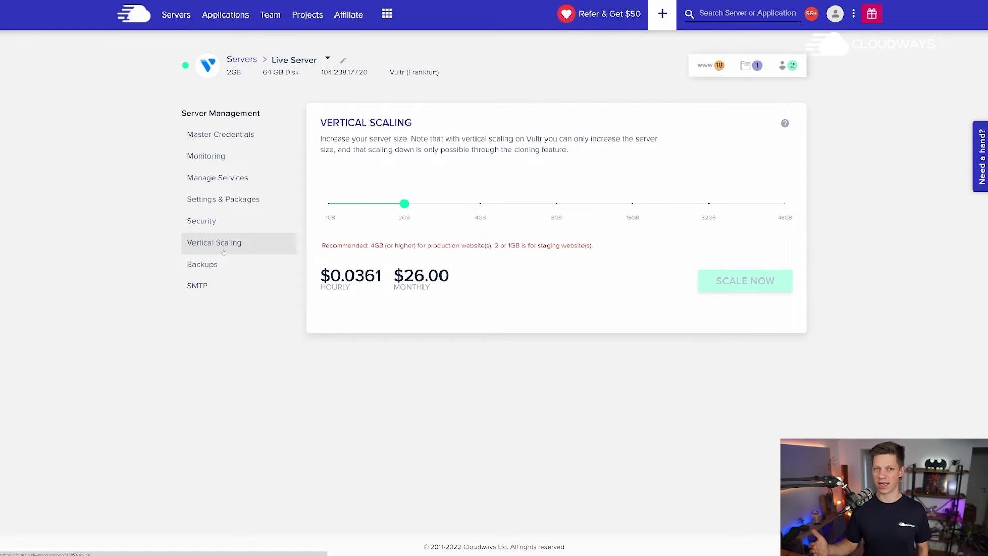
{"action": "mouse_move", "coordinate": [404, 217]}
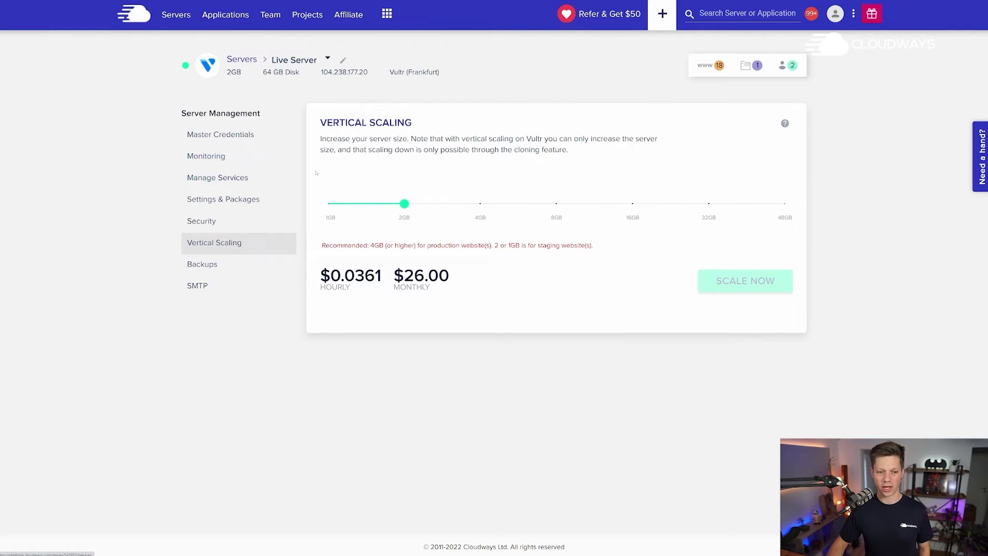
Set the scaling slider to 4GB and highlight the $50.00 monthly price.
{"action": "left_click", "coordinate": [481, 204]}
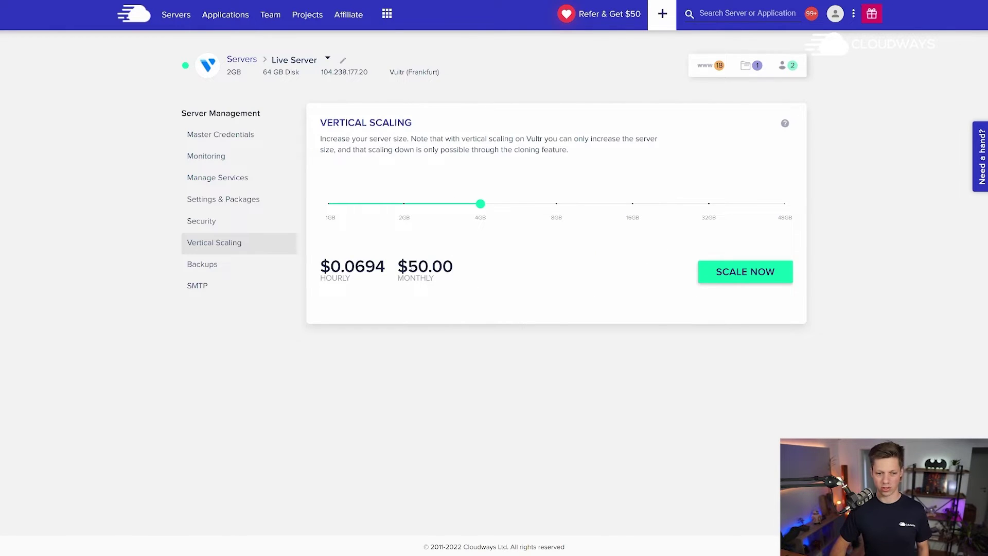
{"action": "triple_click", "coordinate": [459, 270]}
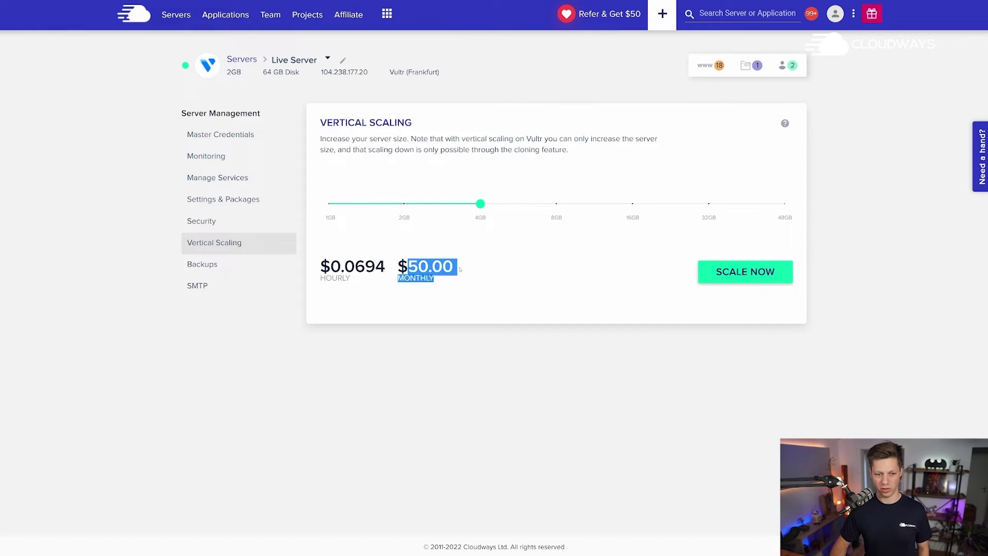
{"action": "left_click", "coordinate": [462, 270]}
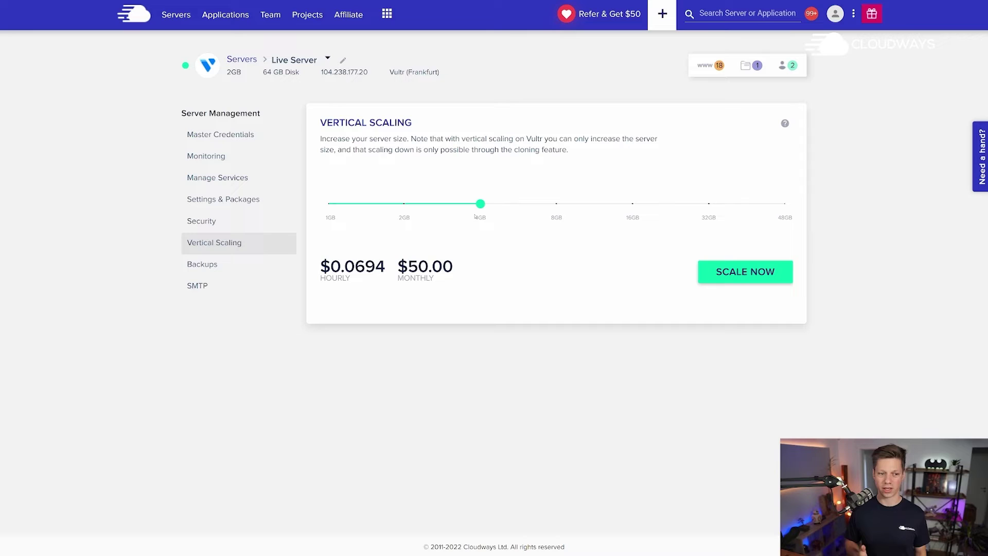
Open Monitoring, highlight the 77% CPU usage, and expand Application Wise Details.
{"action": "left_click", "coordinate": [209, 158]}
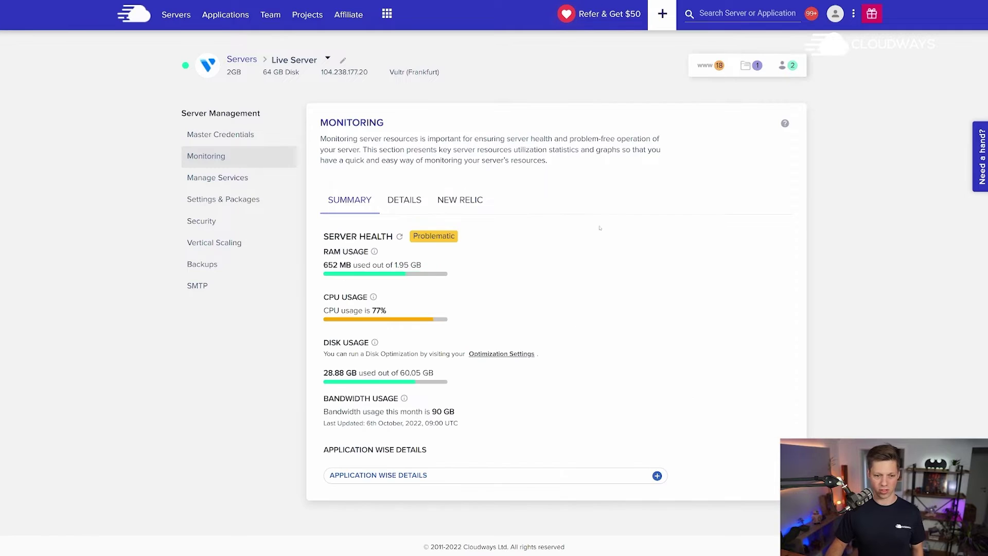
{"action": "double_click", "coordinate": [376, 310]}
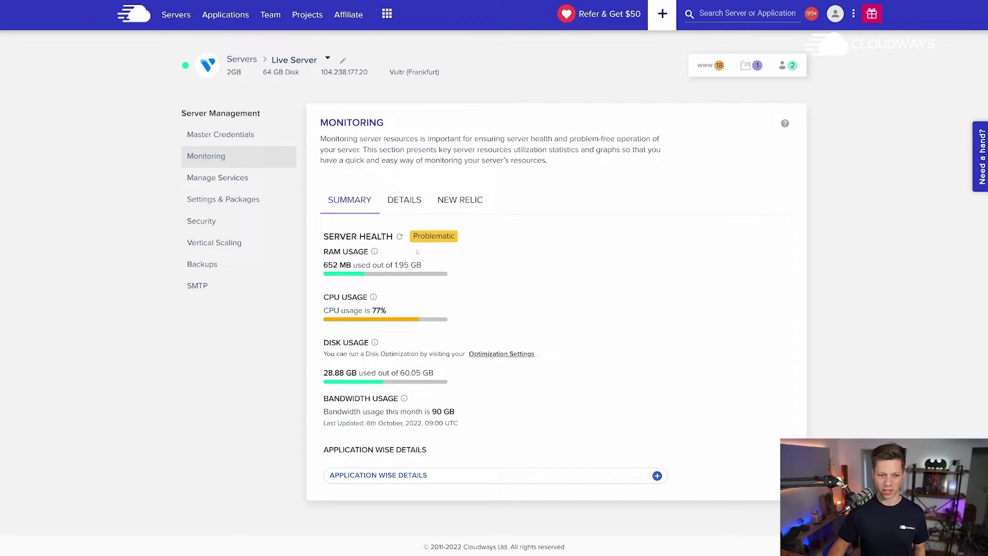
{"action": "left_click", "coordinate": [433, 474]}
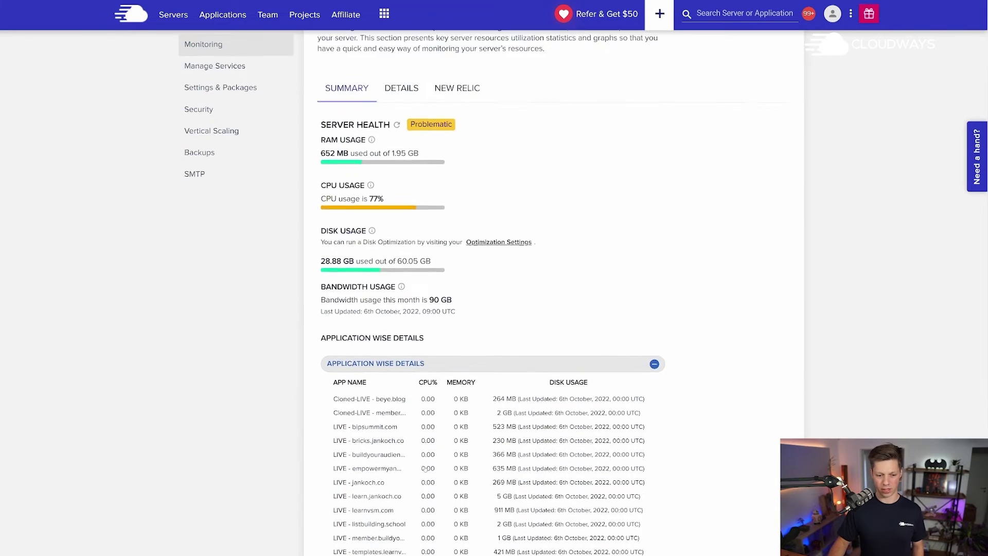
{"action": "scroll", "coordinate": [424, 468], "scroll_direction": "down", "scroll_amount": 5}
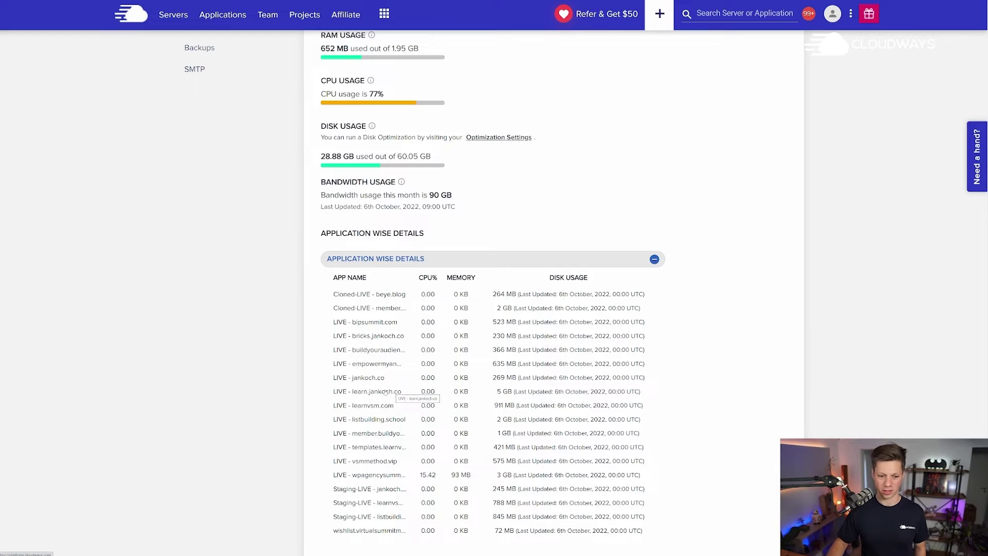
{"action": "scroll", "coordinate": [284, 323], "scroll_direction": "up", "scroll_amount": 5}
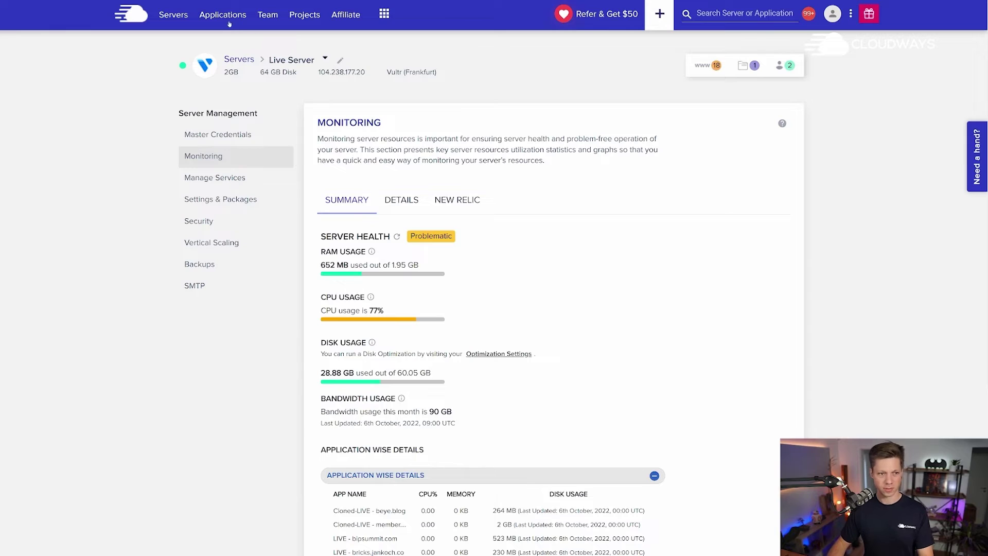
Find and open LIVE - jankoch.co, view Staging Management, then its Cloudflare Enterprise page.
{"action": "left_click", "coordinate": [769, 14]}
{"action": "type", "text": "jankohc"}
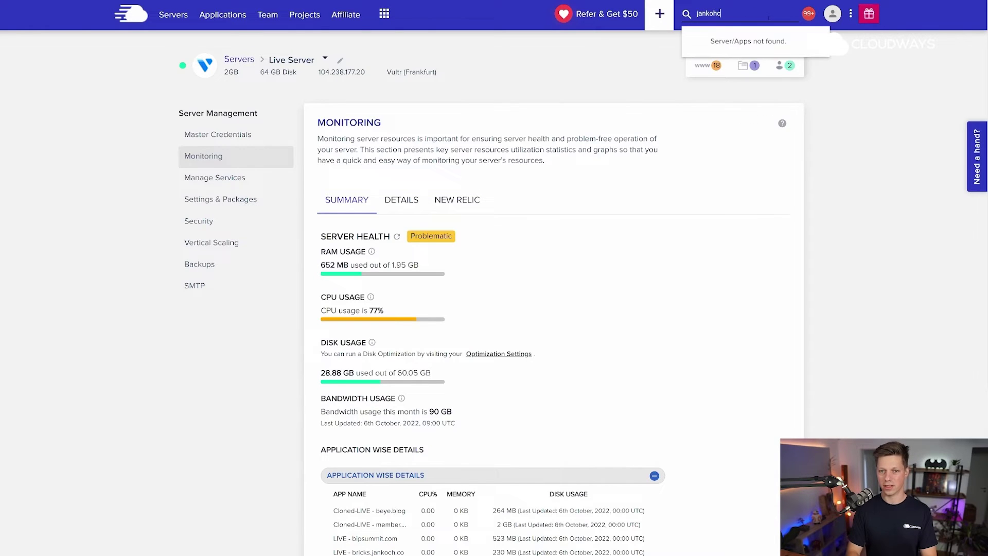
{"action": "key", "text": "BackSpace"}
{"action": "key", "text": "BackSpace"}
{"action": "type", "text": "c"}
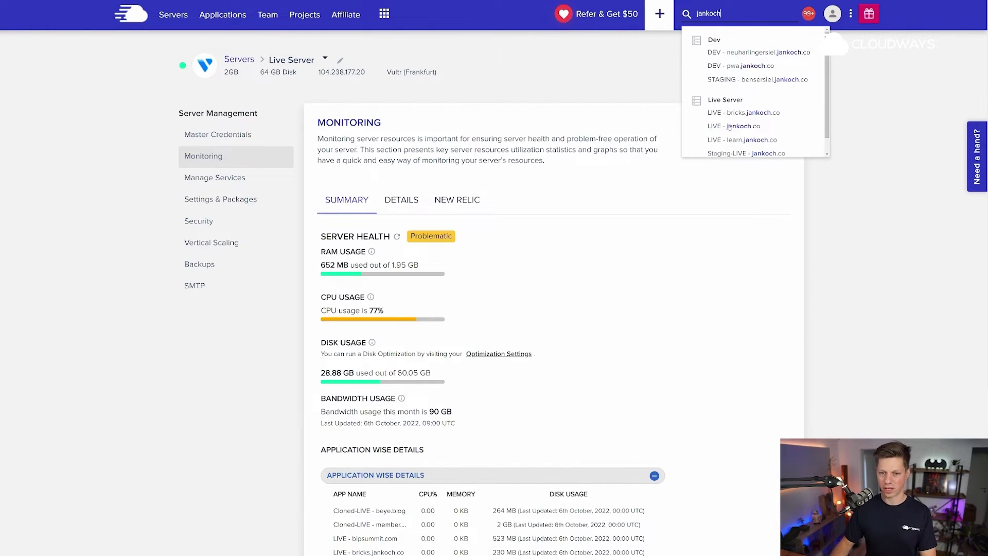
{"action": "left_click", "coordinate": [728, 125]}
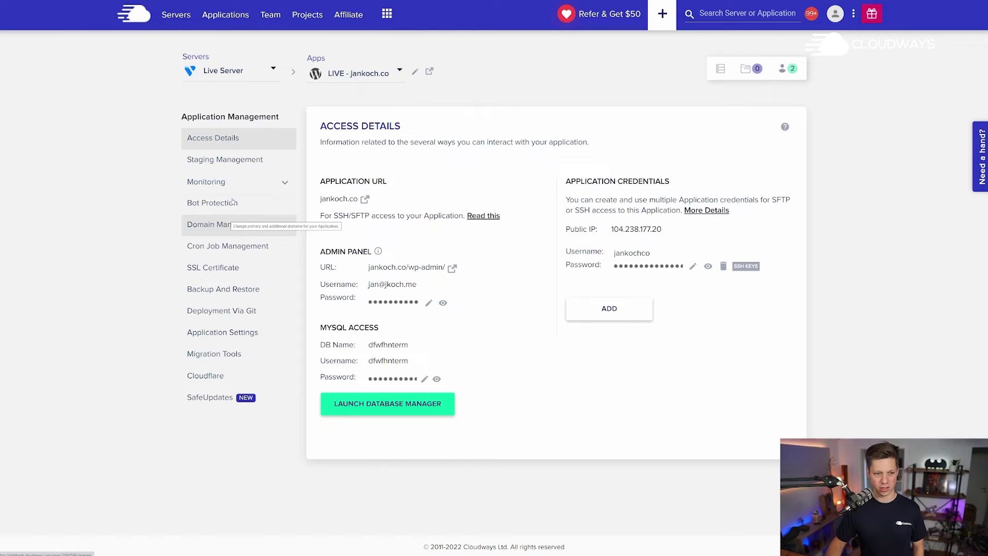
{"action": "left_click", "coordinate": [238, 159]}
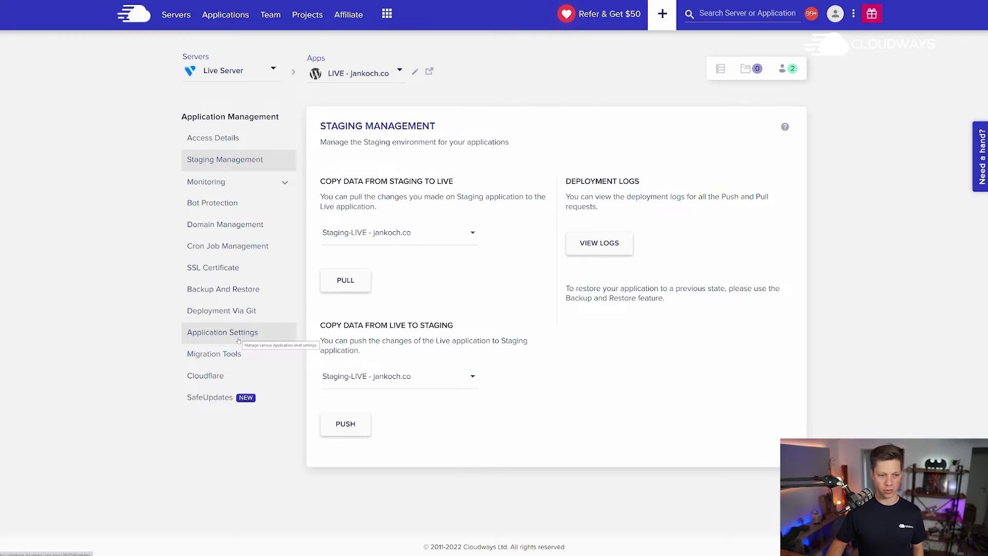
{"action": "left_click", "coordinate": [221, 373]}
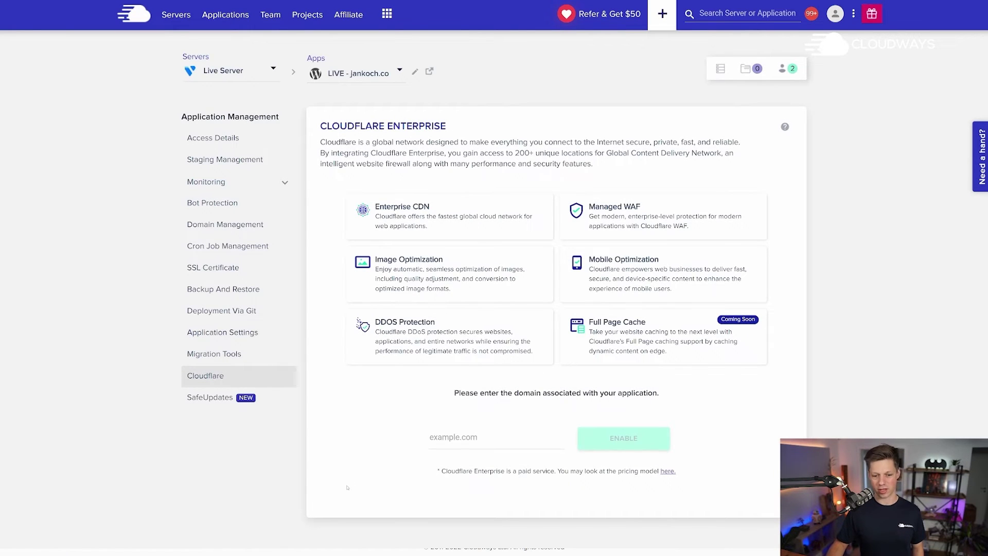
Focus the Cloudflare domain field and open the Enterprise pricing information.
{"action": "left_click", "coordinate": [486, 446]}
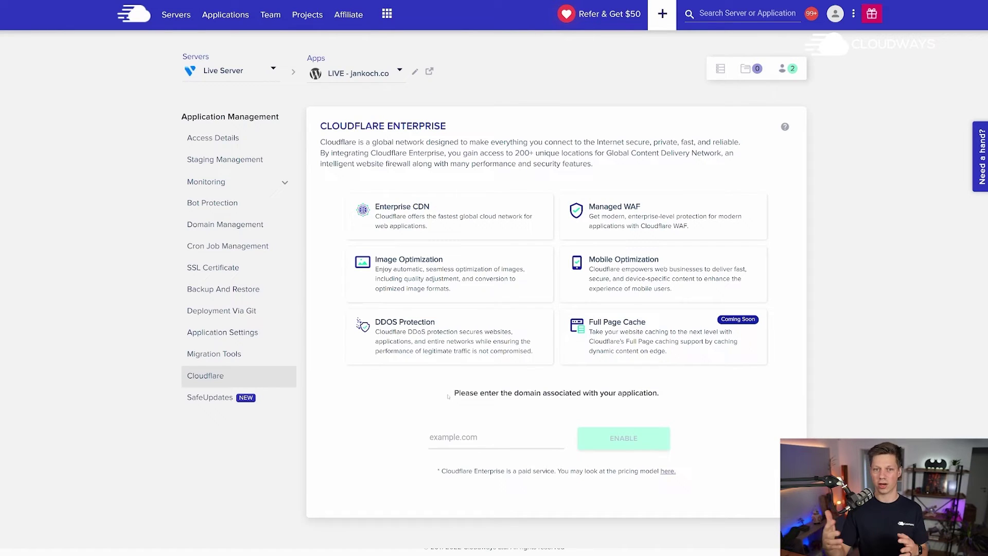
{"action": "left_click", "coordinate": [667, 471]}
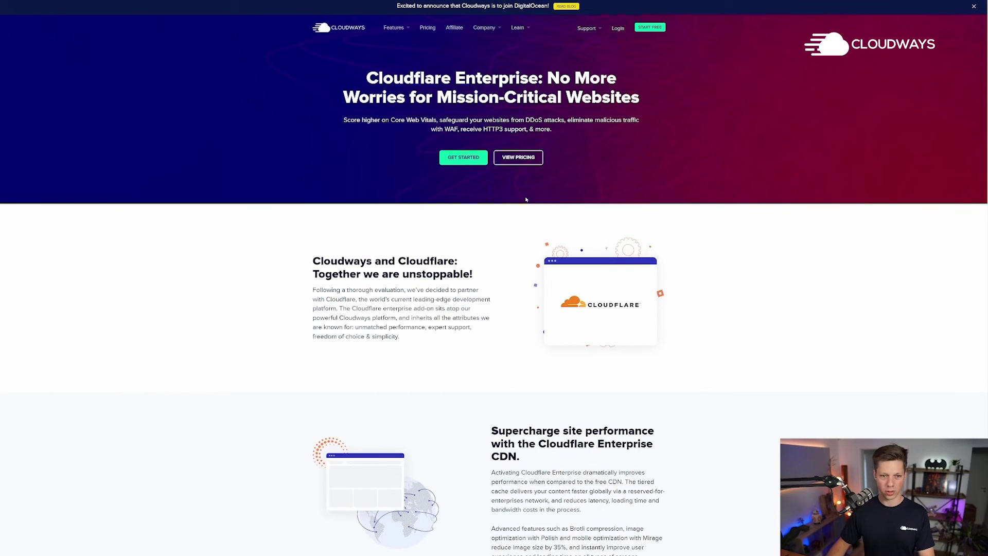
{"action": "scroll", "coordinate": [457, 182], "scroll_direction": "down", "scroll_amount": 10}
{"action": "scroll", "coordinate": [440, 170], "scroll_direction": "down", "scroll_amount": 5}
{"action": "scroll", "coordinate": [430, 160], "scroll_direction": "down", "scroll_amount": 2}
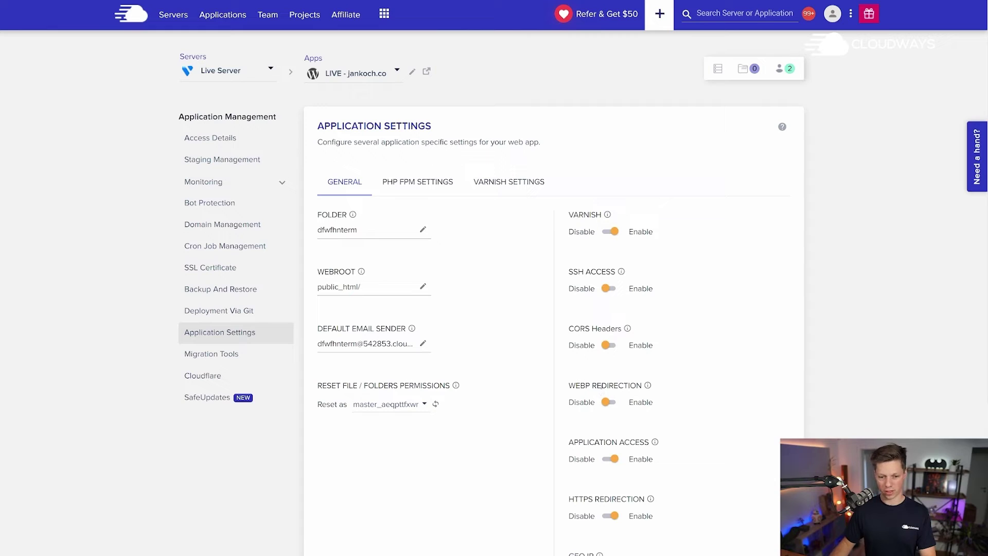
View the application's PHP-FPM directives, then its Varnish exclusion settings.
{"action": "left_click", "coordinate": [405, 187]}
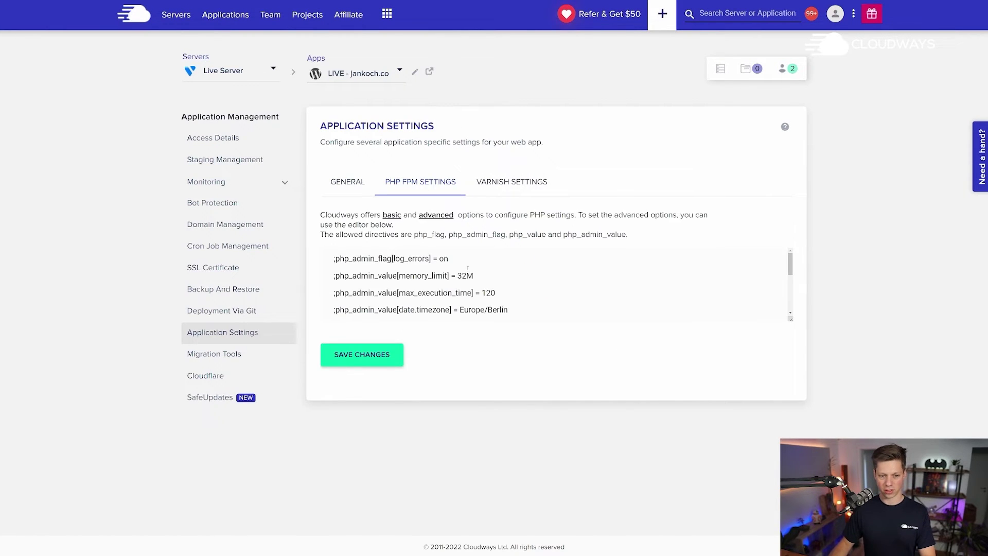
{"action": "scroll", "coordinate": [466, 269], "scroll_direction": "down", "scroll_amount": 2}
{"action": "scroll", "coordinate": [466, 268], "scroll_direction": "down", "scroll_amount": 2}
{"action": "scroll", "coordinate": [466, 269], "scroll_direction": "down", "scroll_amount": 1}
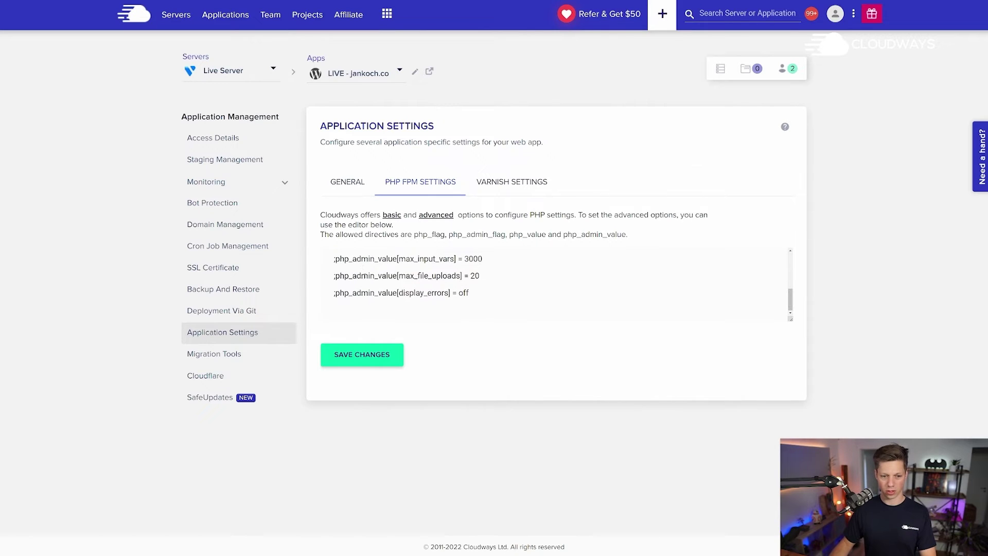
{"action": "left_click", "coordinate": [498, 184]}
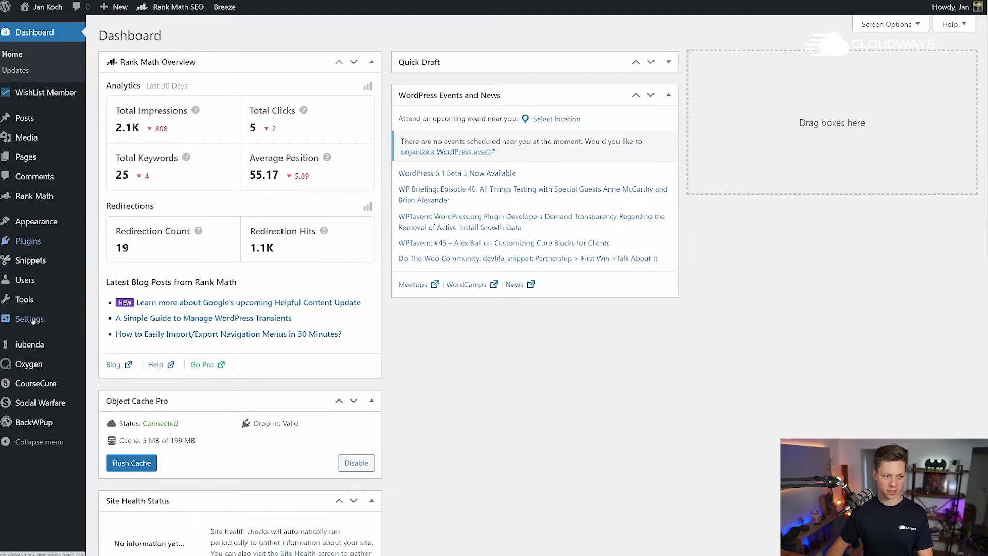
Go to Appearance > Themes, where Twenty Twenty-One is listed as the active theme.
{"action": "left_click", "coordinate": [45, 223]}
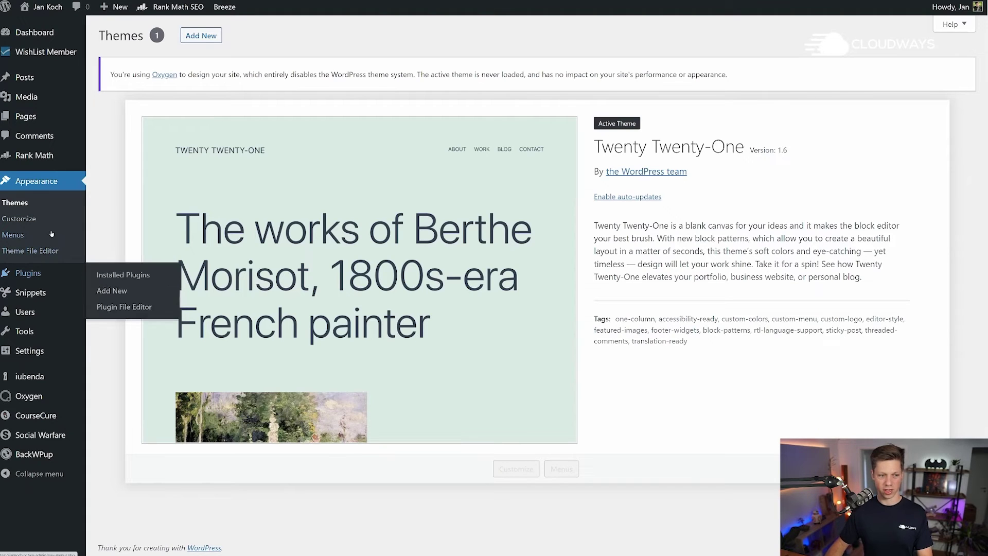
{"action": "mouse_move", "coordinate": [28, 241]}
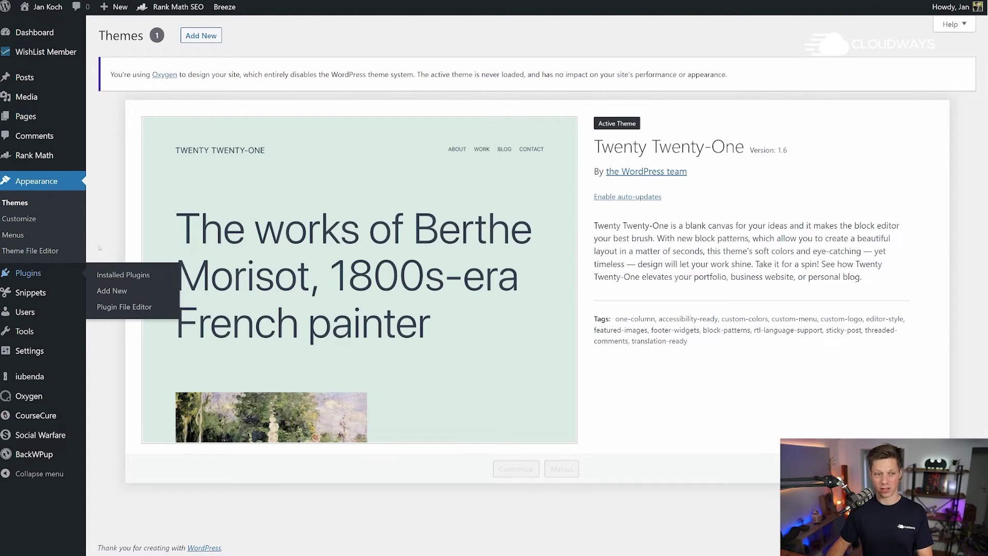
Show the Installed Plugins list, including BackWPup, Breeze and Code Snippets, for review.
{"action": "left_click", "coordinate": [123, 274]}
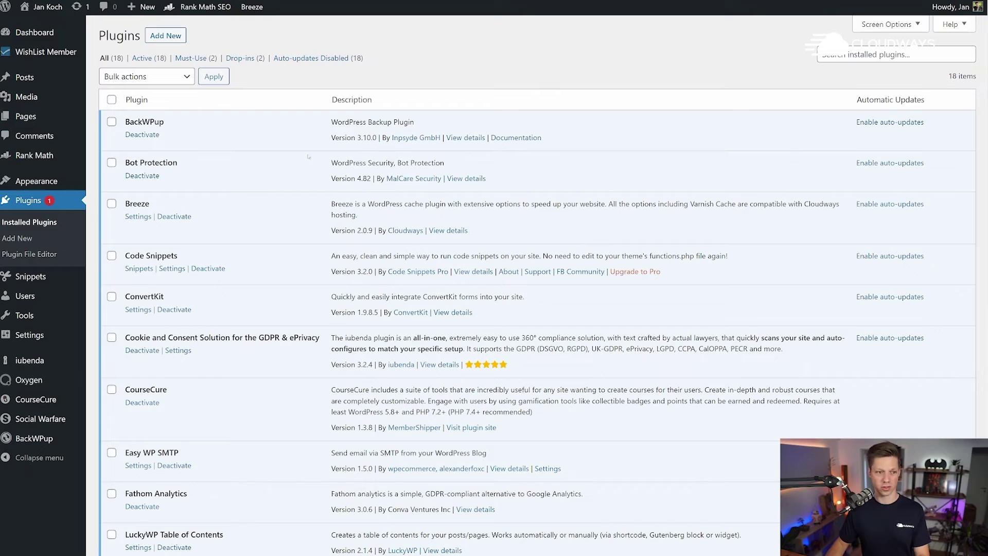
{"action": "scroll", "coordinate": [308, 156], "scroll_direction": "down", "scroll_amount": 1}
{"action": "scroll", "coordinate": [116, 65], "scroll_direction": "up", "scroll_amount": 1}
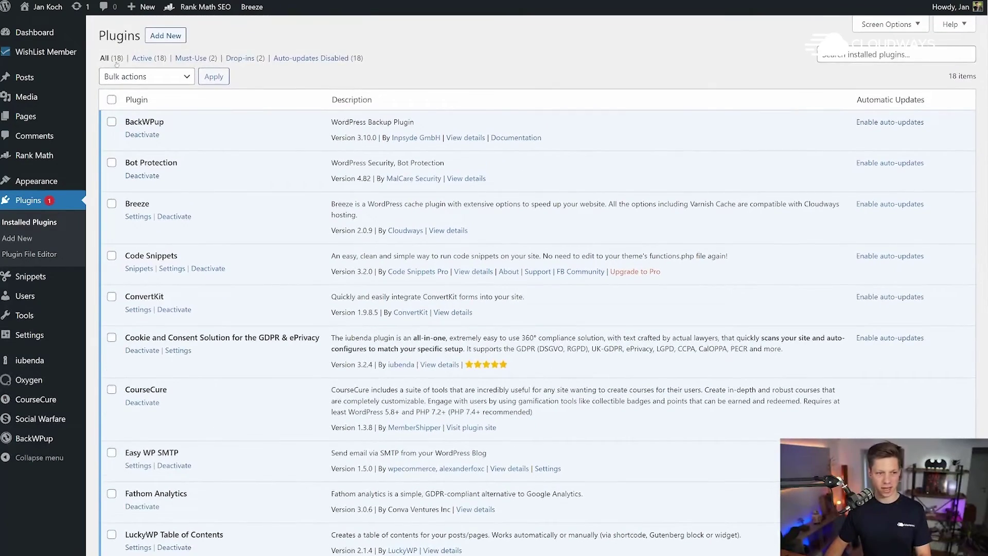
{"action": "scroll", "coordinate": [395, 122], "scroll_direction": "down", "scroll_amount": 1}
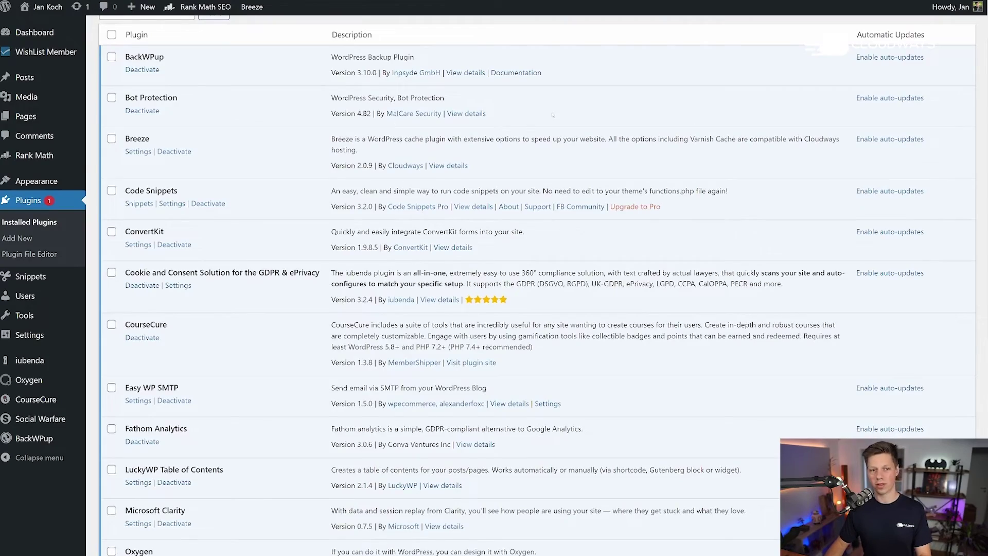
{"action": "scroll", "coordinate": [553, 115], "scroll_direction": "down", "scroll_amount": 2}
{"action": "scroll", "coordinate": [553, 114], "scroll_direction": "down", "scroll_amount": 1}
{"action": "scroll", "coordinate": [552, 116], "scroll_direction": "down", "scroll_amount": 2}
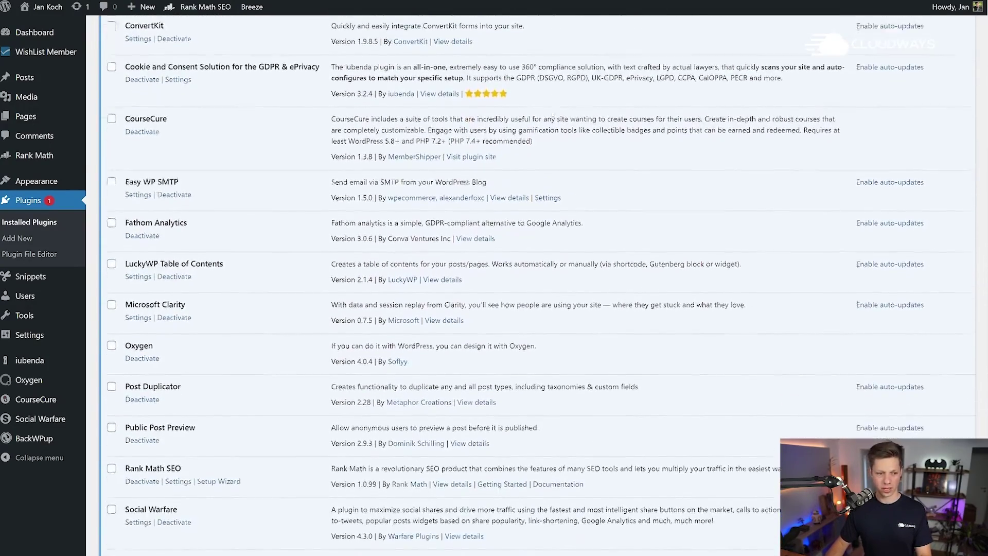
{"action": "scroll", "coordinate": [553, 115], "scroll_direction": "down", "scroll_amount": 2}
{"action": "scroll", "coordinate": [553, 115], "scroll_direction": "down", "scroll_amount": 2}
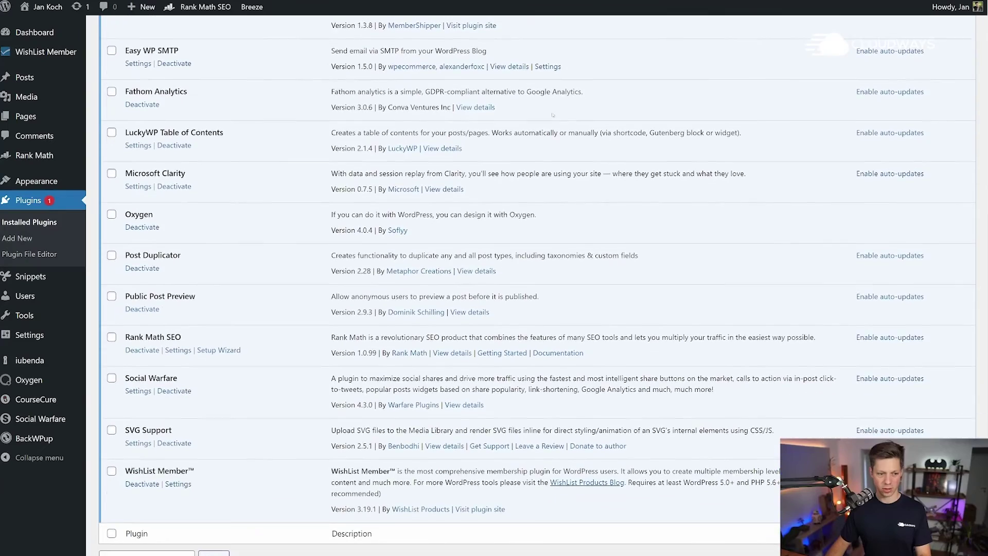
{"action": "scroll", "coordinate": [553, 115], "scroll_direction": "down", "scroll_amount": 1}
{"action": "scroll", "coordinate": [552, 115], "scroll_direction": "up", "scroll_amount": 2}
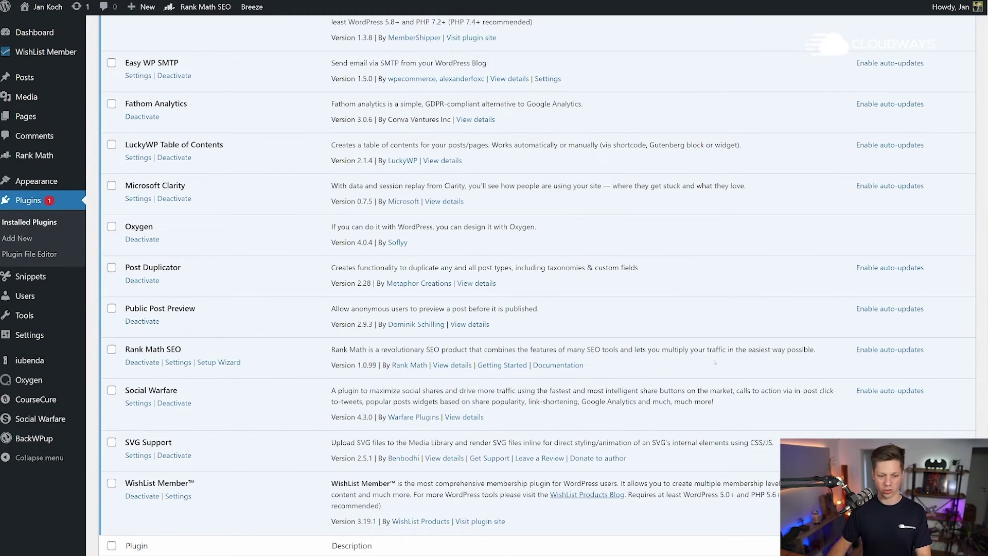
{"action": "scroll", "coordinate": [382, 339], "scroll_direction": "up", "scroll_amount": 2}
{"action": "scroll", "coordinate": [381, 340], "scroll_direction": "up", "scroll_amount": 2}
{"action": "scroll", "coordinate": [349, 108], "scroll_direction": "up", "scroll_amount": 3}
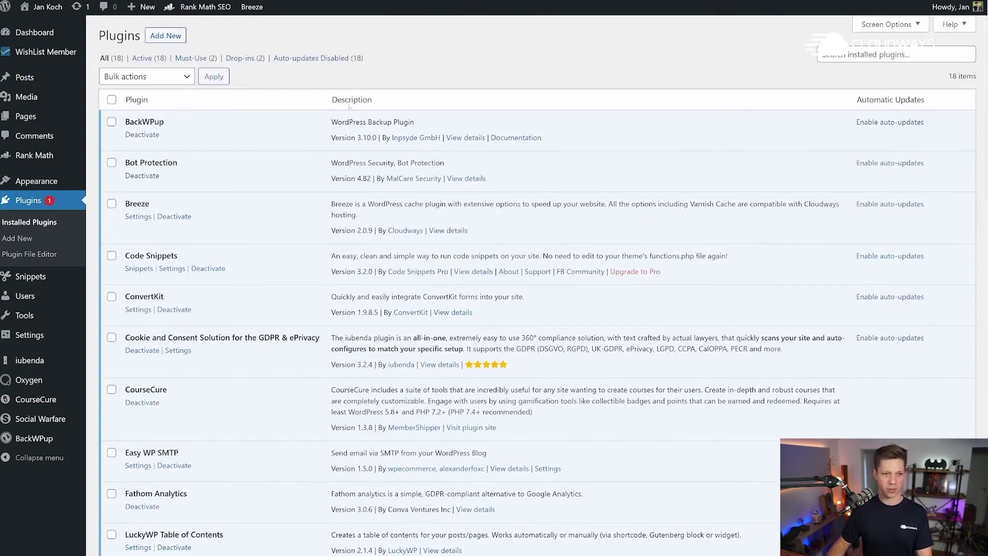
{"action": "mouse_move", "coordinate": [252, 7]}
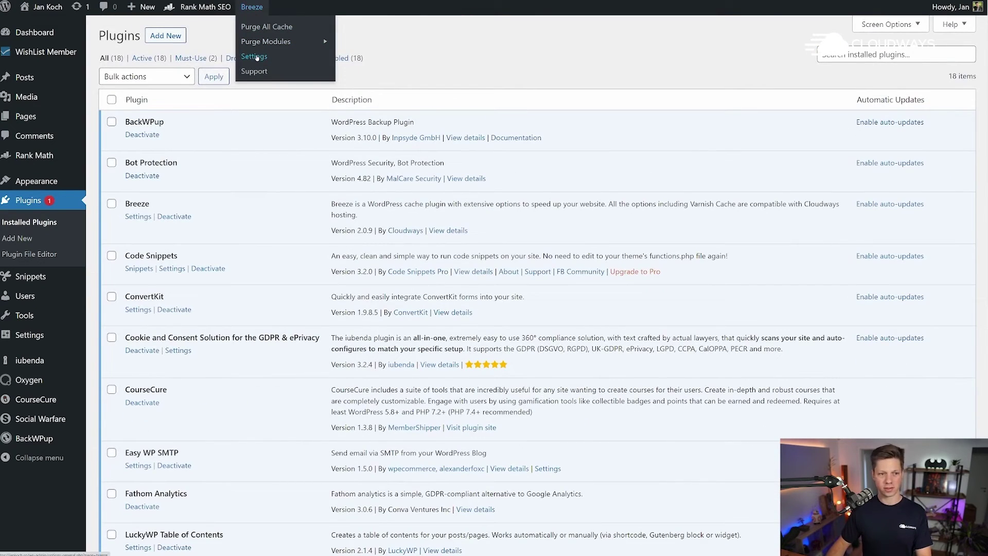
Review Breeze Basic Options, highlighting the Cross-origin Safe Links setting along the way.
{"action": "left_click", "coordinate": [255, 56]}
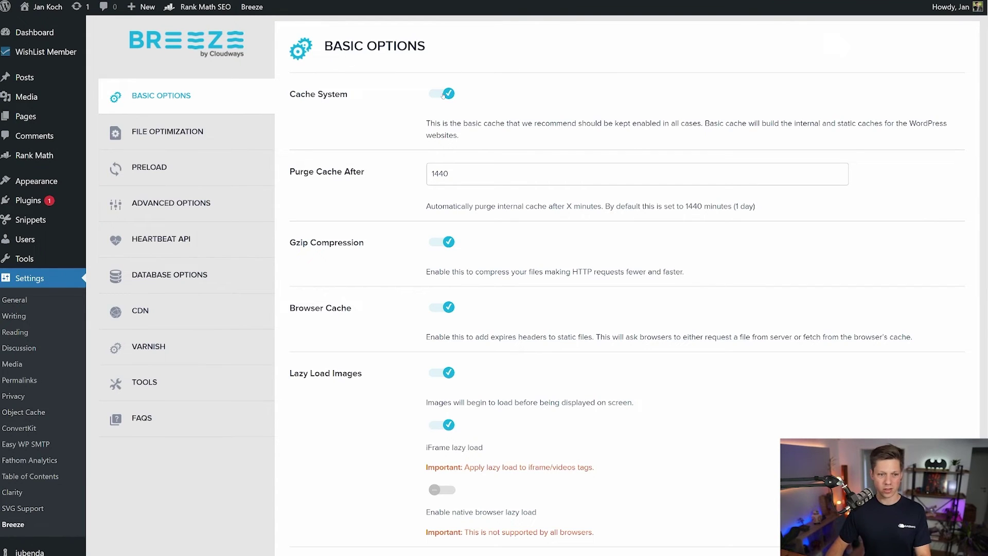
{"action": "scroll", "coordinate": [436, 109], "scroll_direction": "down", "scroll_amount": 2}
{"action": "scroll", "coordinate": [453, 191], "scroll_direction": "down", "scroll_amount": 3}
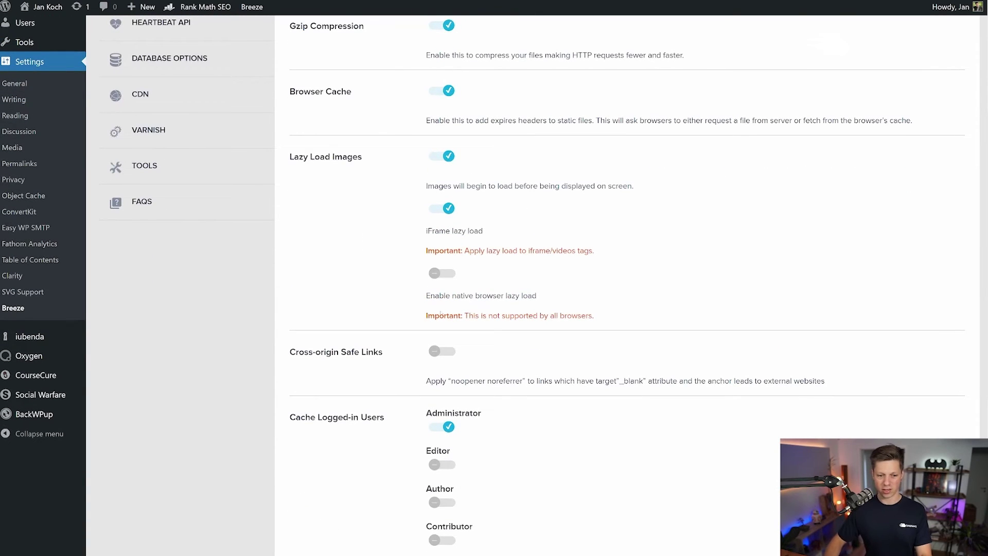
{"action": "left_click_drag", "start_coordinate": [298, 353], "coordinate": [380, 352]}
{"action": "left_click", "coordinate": [380, 353]}
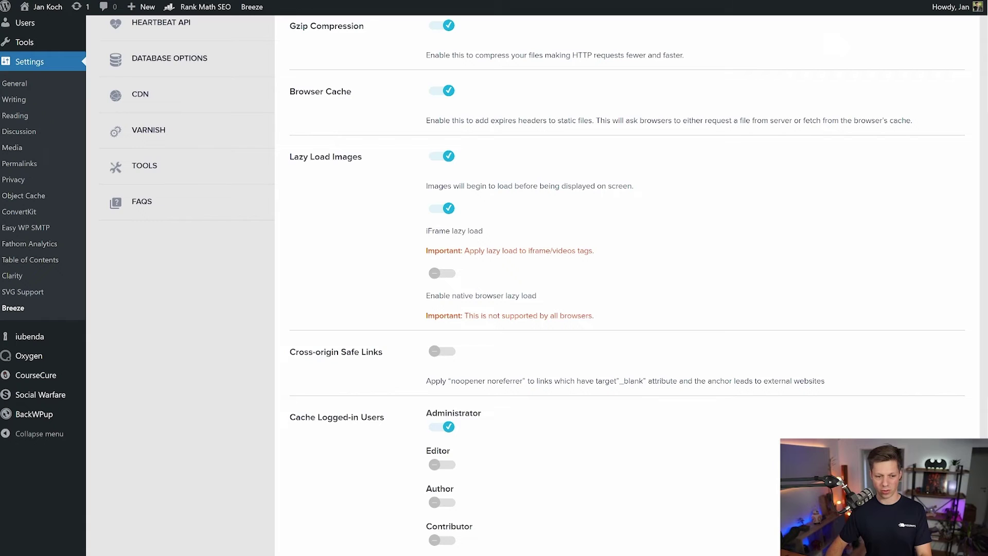
{"action": "scroll", "coordinate": [551, 366], "scroll_direction": "down", "scroll_amount": 2}
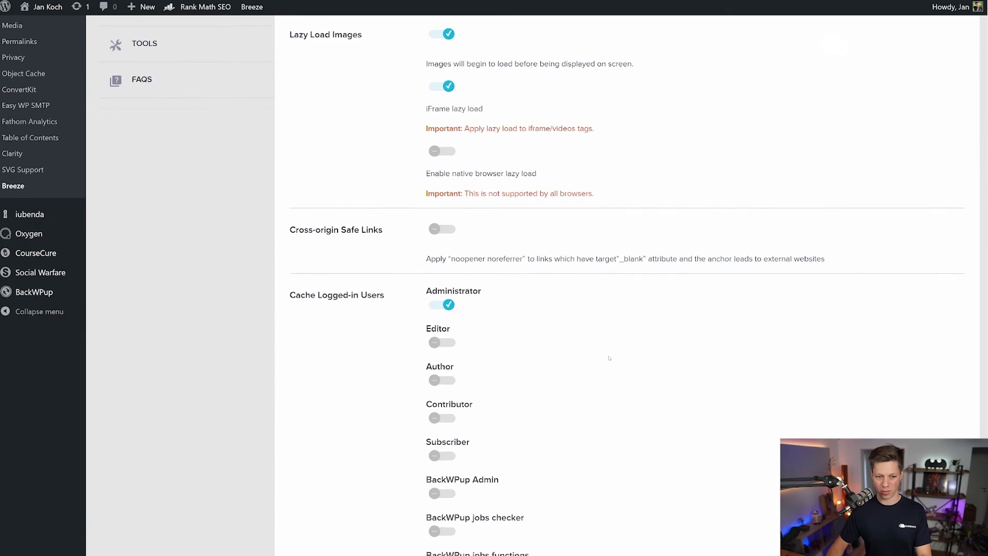
{"action": "scroll", "coordinate": [550, 366], "scroll_direction": "down", "scroll_amount": 2}
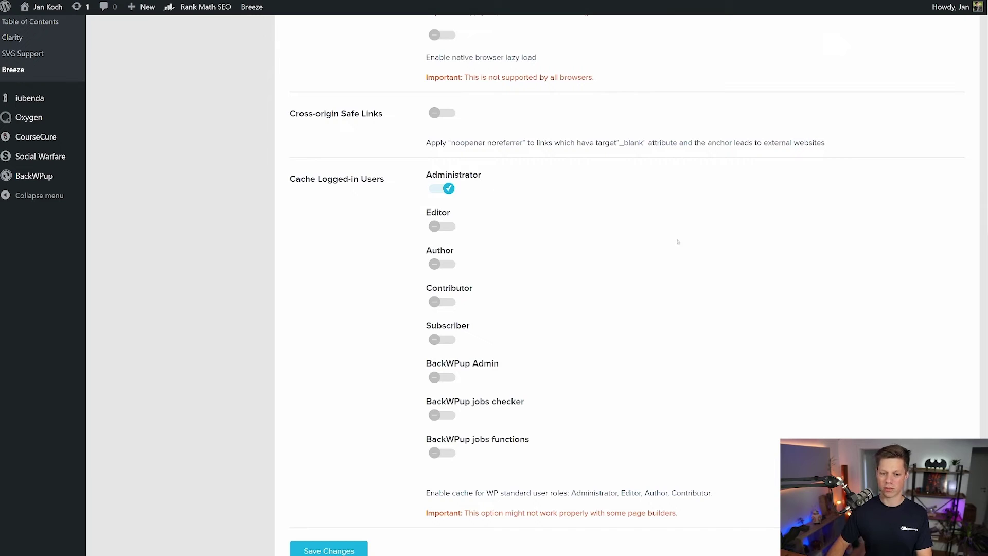
{"action": "scroll", "coordinate": [560, 365], "scroll_direction": "up", "scroll_amount": 5}
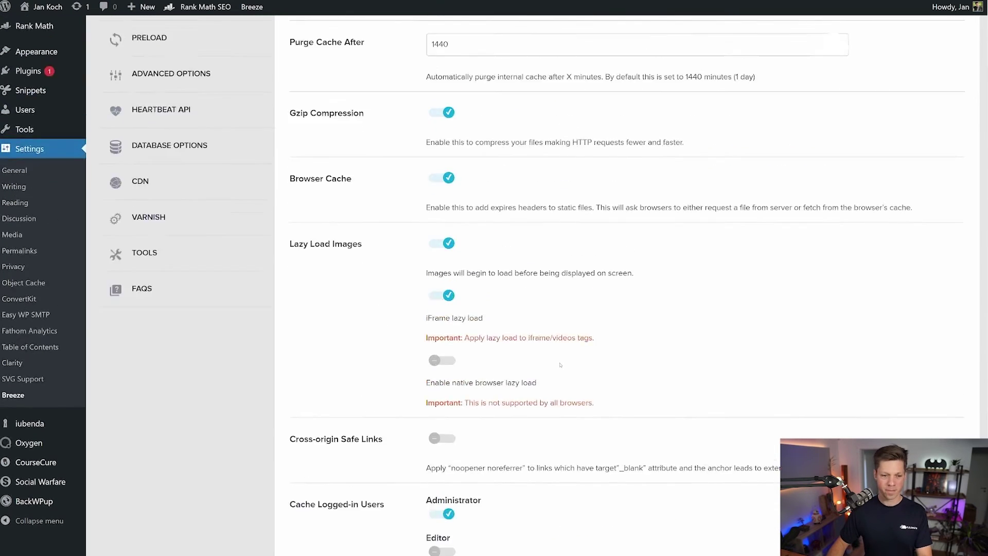
{"action": "scroll", "coordinate": [541, 363], "scroll_direction": "up", "scroll_amount": 2}
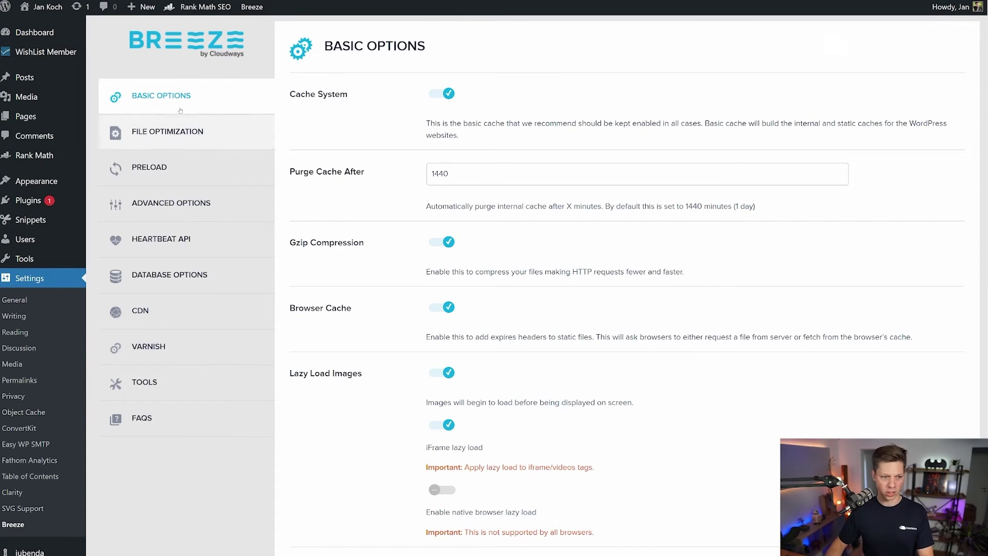
Review Breeze File Optimization settings, including the Exclude CSS list, down to Save Changes.
{"action": "left_click", "coordinate": [178, 130]}
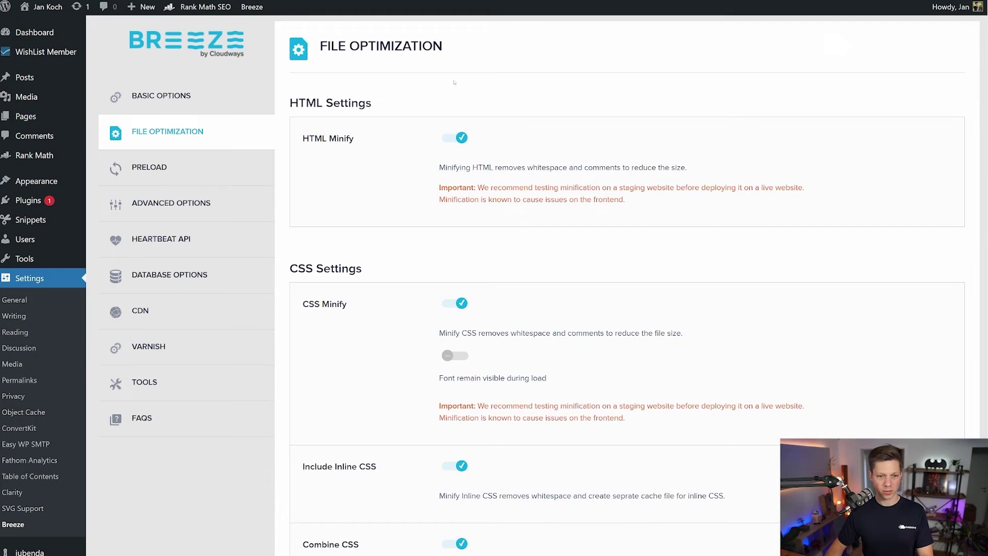
{"action": "scroll", "coordinate": [440, 177], "scroll_direction": "down", "scroll_amount": 2}
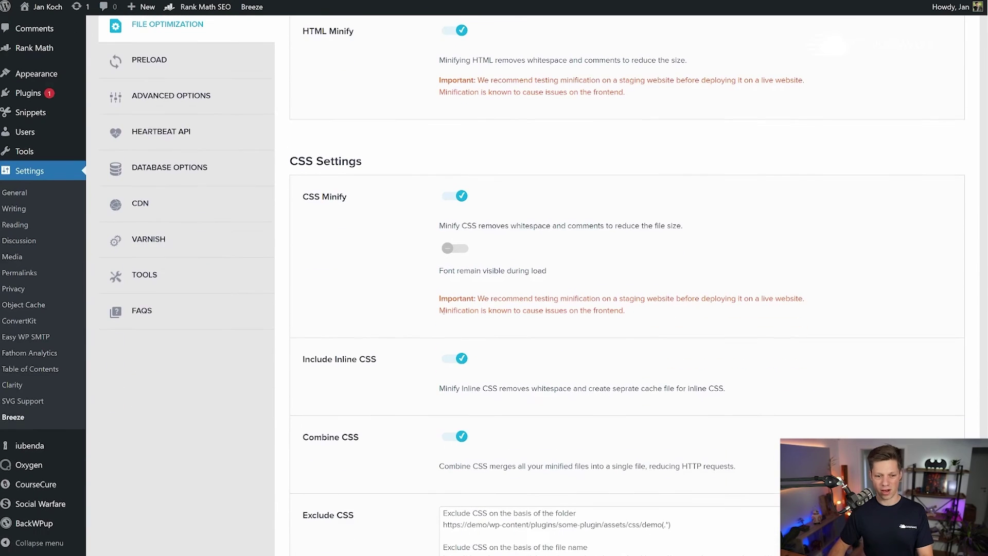
{"action": "scroll", "coordinate": [511, 333], "scroll_direction": "down", "scroll_amount": 2}
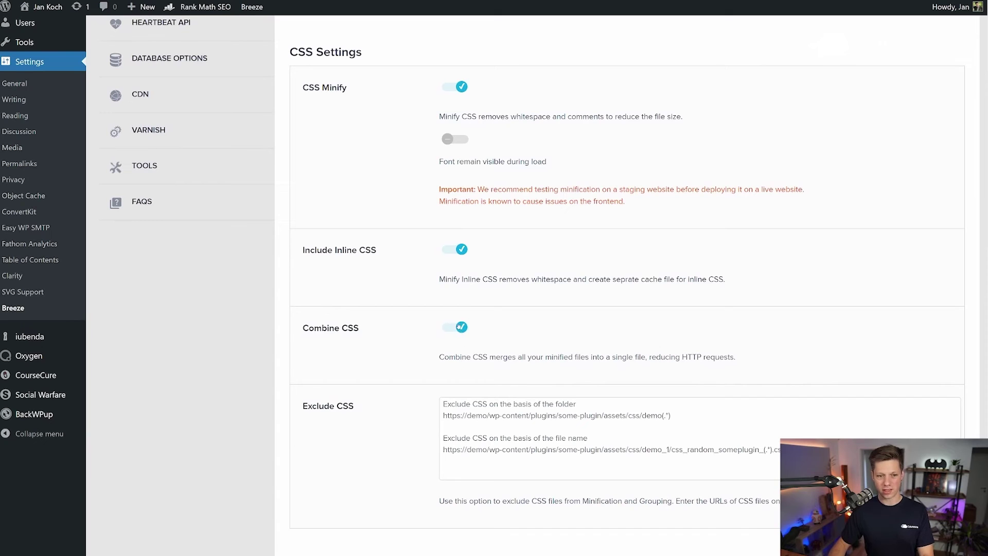
{"action": "scroll", "coordinate": [453, 303], "scroll_direction": "down", "scroll_amount": 2}
{"action": "scroll", "coordinate": [448, 255], "scroll_direction": "down", "scroll_amount": 2}
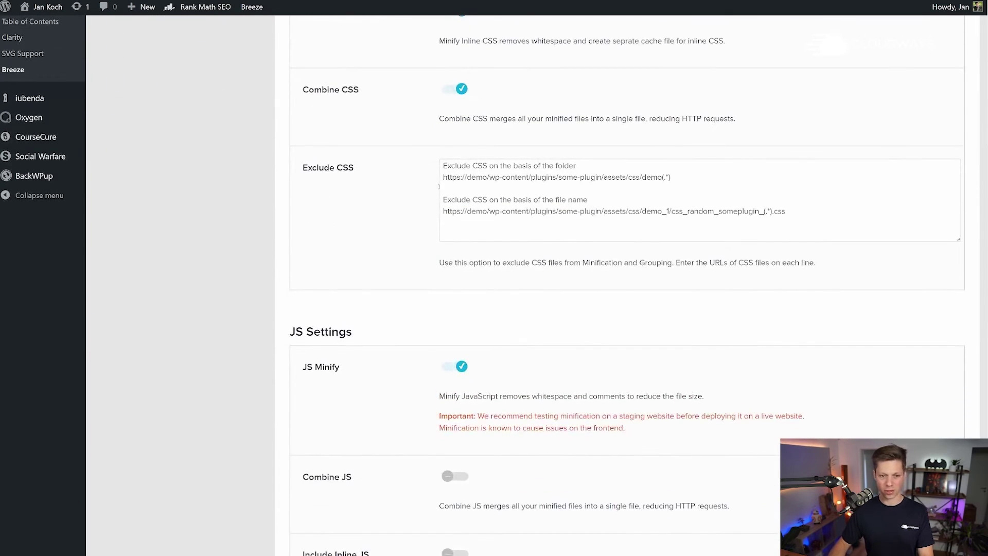
{"action": "left_click", "coordinate": [622, 204]}
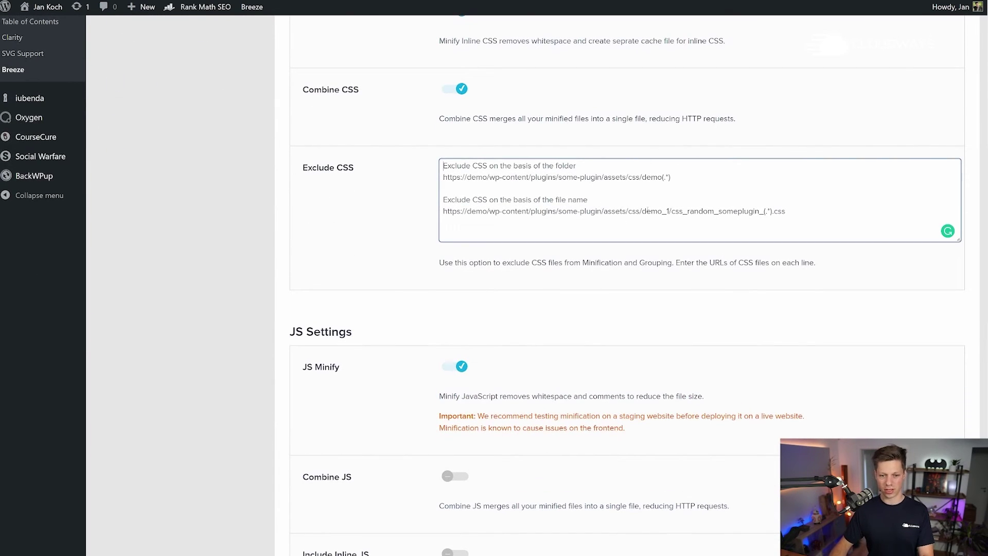
{"action": "left_click", "coordinate": [476, 246]}
{"action": "scroll", "coordinate": [431, 182], "scroll_direction": "down", "scroll_amount": 2}
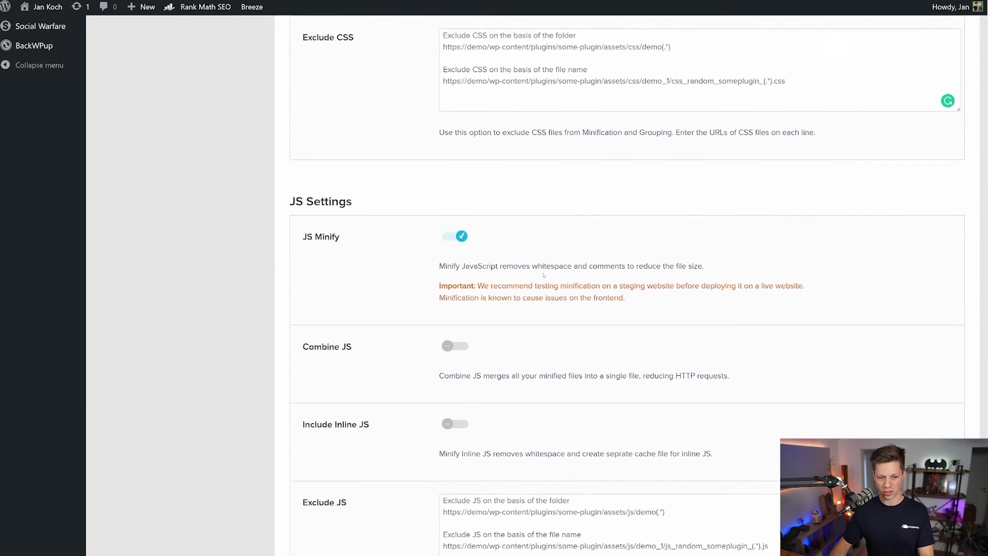
{"action": "scroll", "coordinate": [432, 182], "scroll_direction": "down", "scroll_amount": 2}
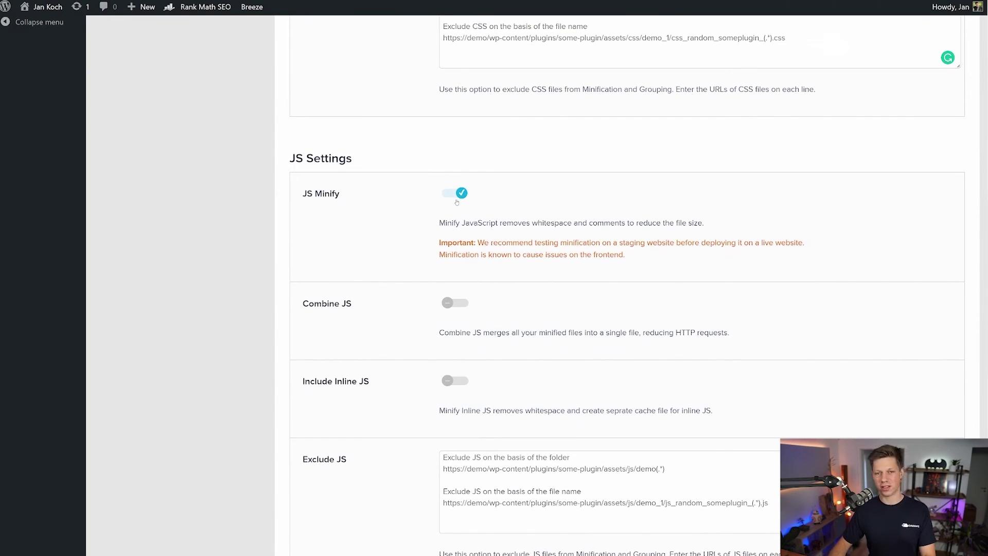
{"action": "scroll", "coordinate": [448, 239], "scroll_direction": "down", "scroll_amount": 2}
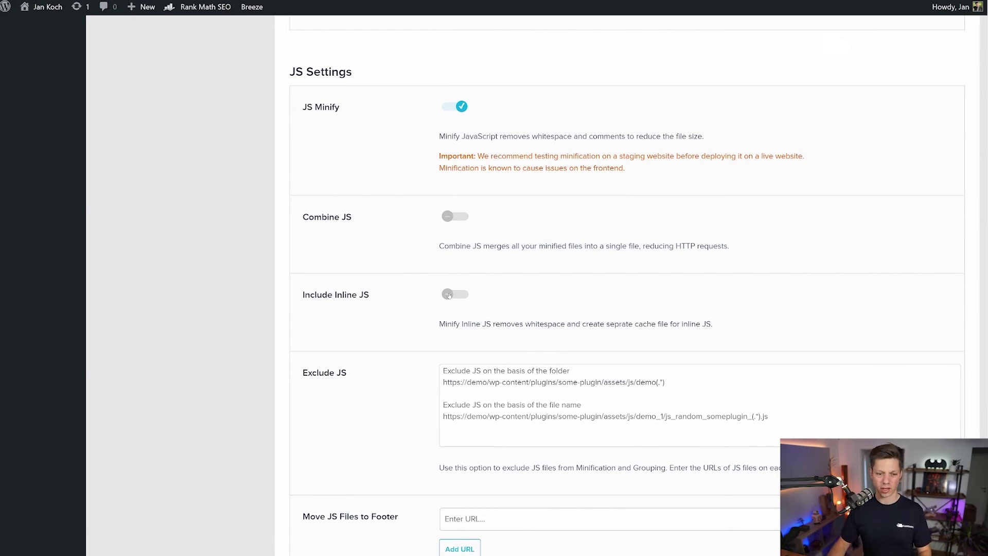
{"action": "scroll", "coordinate": [728, 323], "scroll_direction": "down", "scroll_amount": 1}
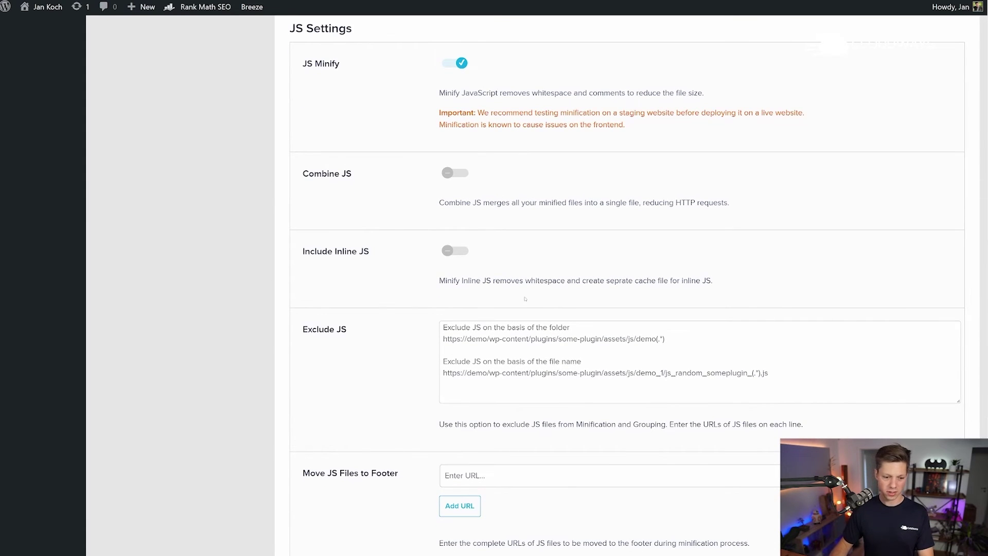
{"action": "scroll", "coordinate": [524, 298], "scroll_direction": "down", "scroll_amount": 5}
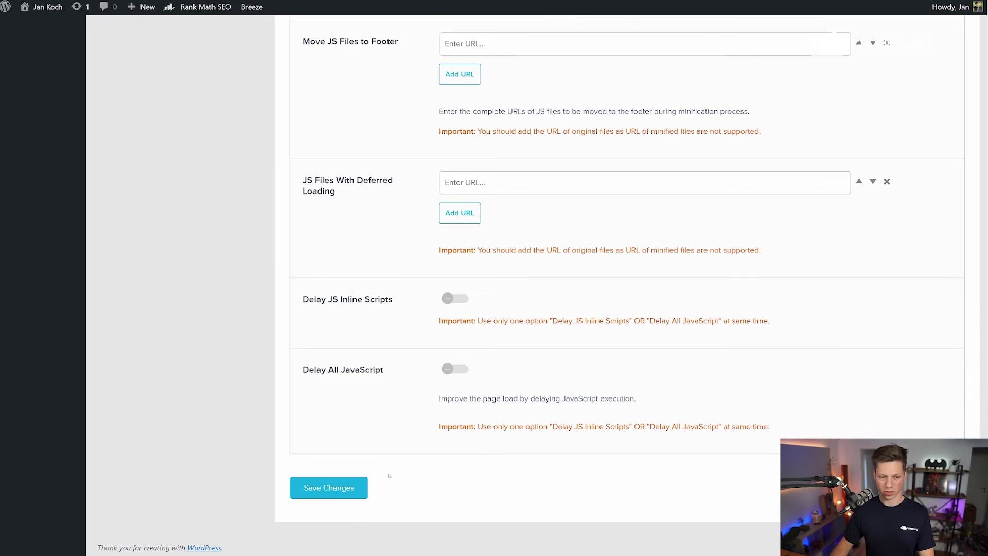
{"action": "scroll", "coordinate": [389, 463], "scroll_direction": "up", "scroll_amount": 5}
{"action": "scroll", "coordinate": [389, 459], "scroll_direction": "up", "scroll_amount": 5}
{"action": "scroll", "coordinate": [386, 456], "scroll_direction": "up", "scroll_amount": 5}
{"action": "scroll", "coordinate": [364, 438], "scroll_direction": "up", "scroll_amount": 5}
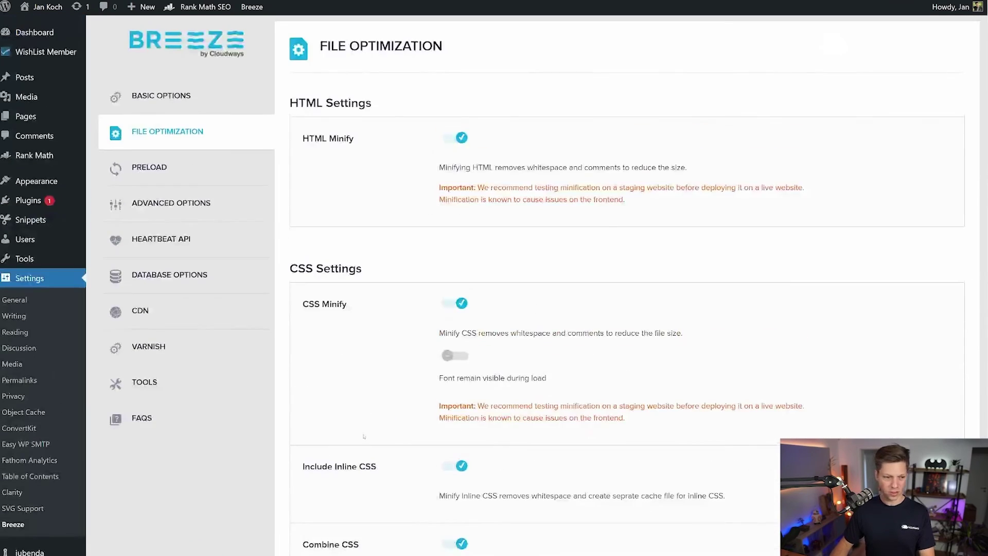
Visit Breeze Preload, then Advanced Options, highlighting the Never Cache URL(s) setting.
{"action": "left_click", "coordinate": [178, 168]}
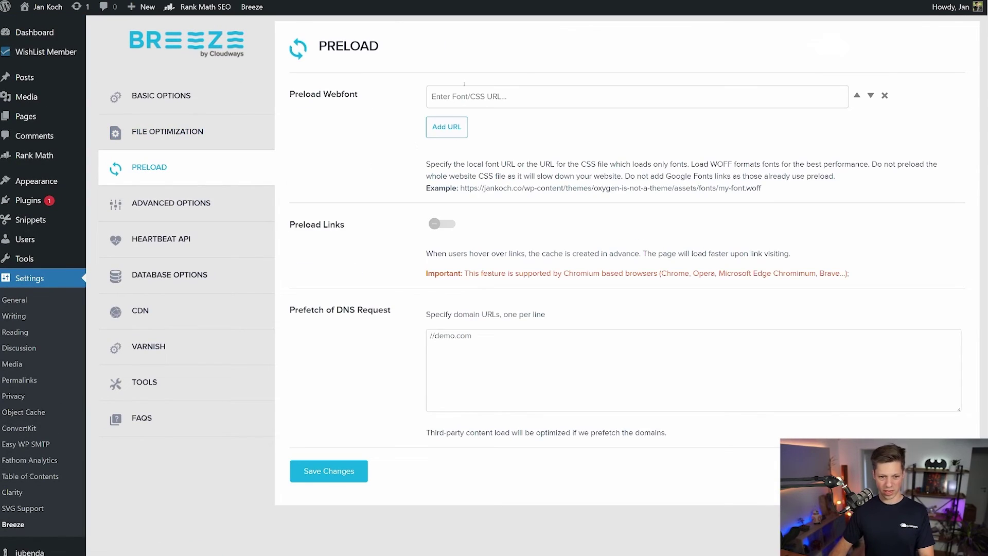
{"action": "left_click", "coordinate": [210, 209]}
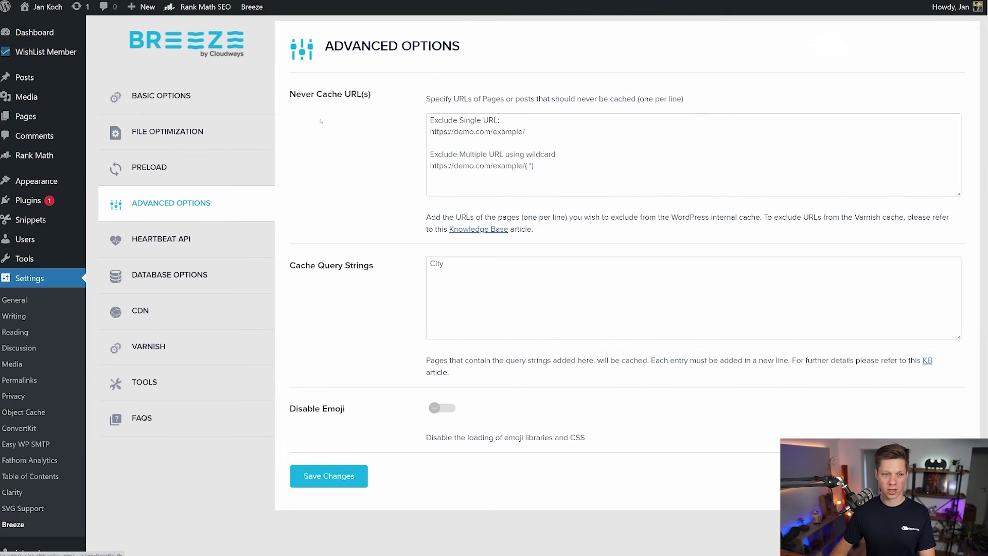
{"action": "left_click_drag", "start_coordinate": [289, 93], "coordinate": [384, 99]}
{"action": "left_click", "coordinate": [385, 99]}
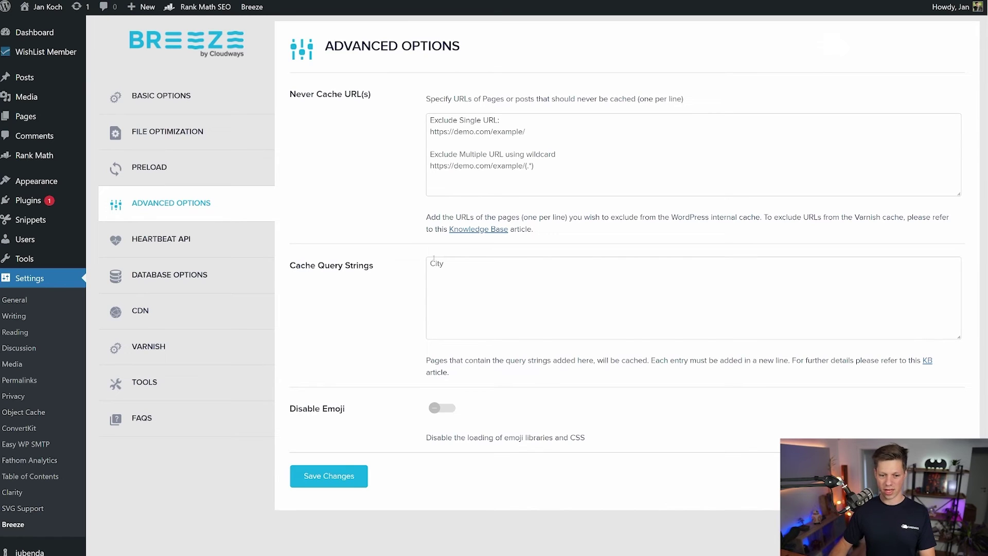
Go through Breeze's Heartbeat API, Database Options and CDN settings pages in turn.
{"action": "left_click", "coordinate": [196, 242]}
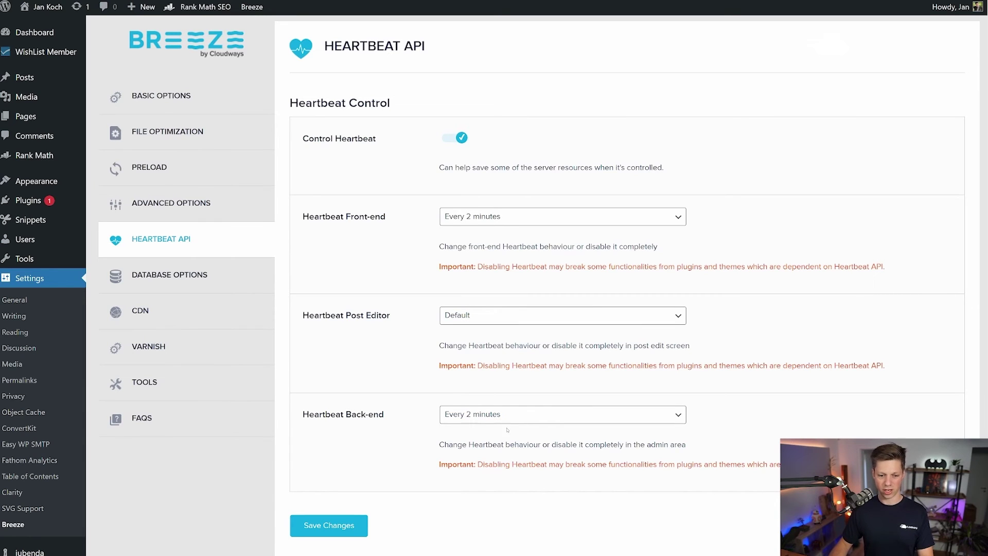
{"action": "left_click", "coordinate": [188, 276]}
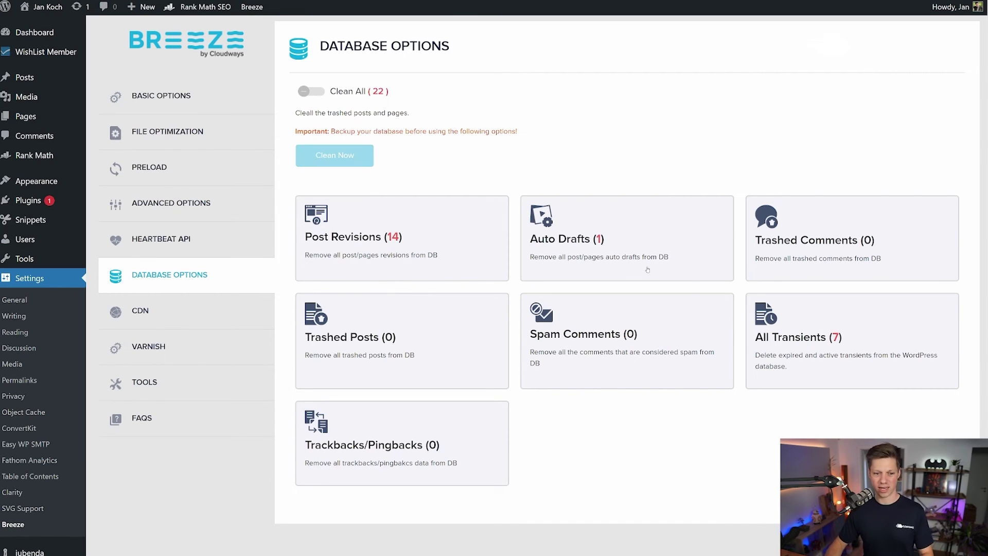
{"action": "left_click", "coordinate": [179, 312]}
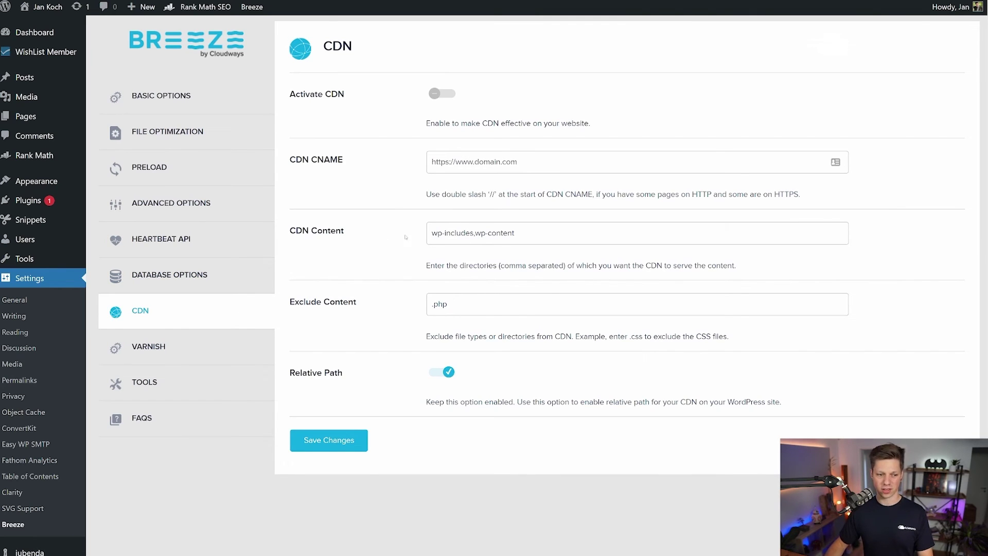
View Breeze Varnish settings and the export/import Tools, then go to Settings > Object Cache.
{"action": "left_click", "coordinate": [266, 343]}
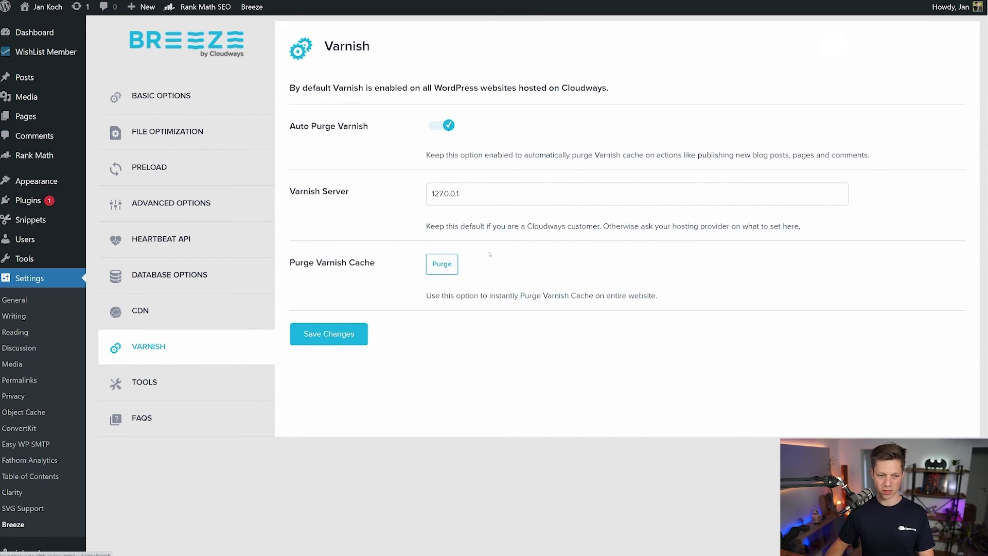
{"action": "left_click", "coordinate": [240, 387]}
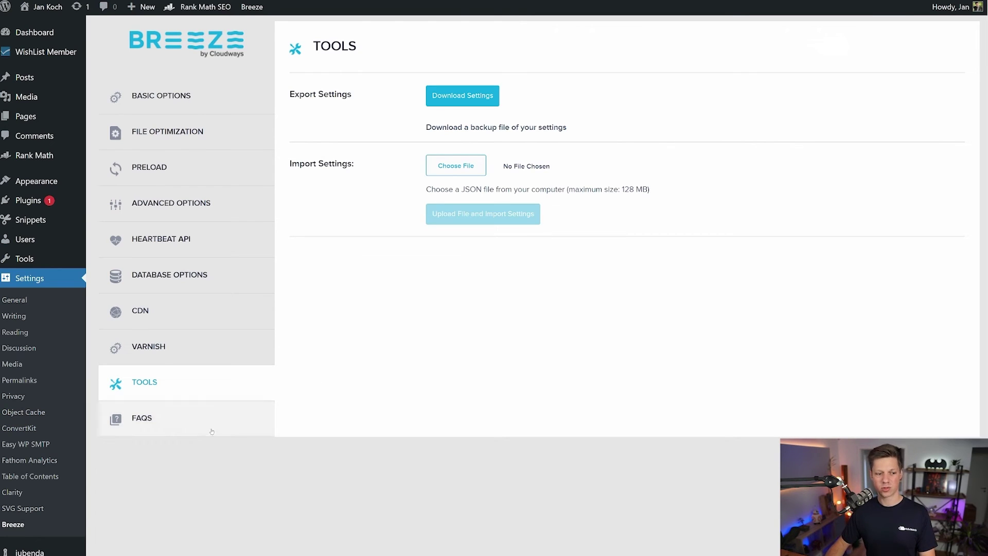
{"action": "left_click", "coordinate": [22, 414]}
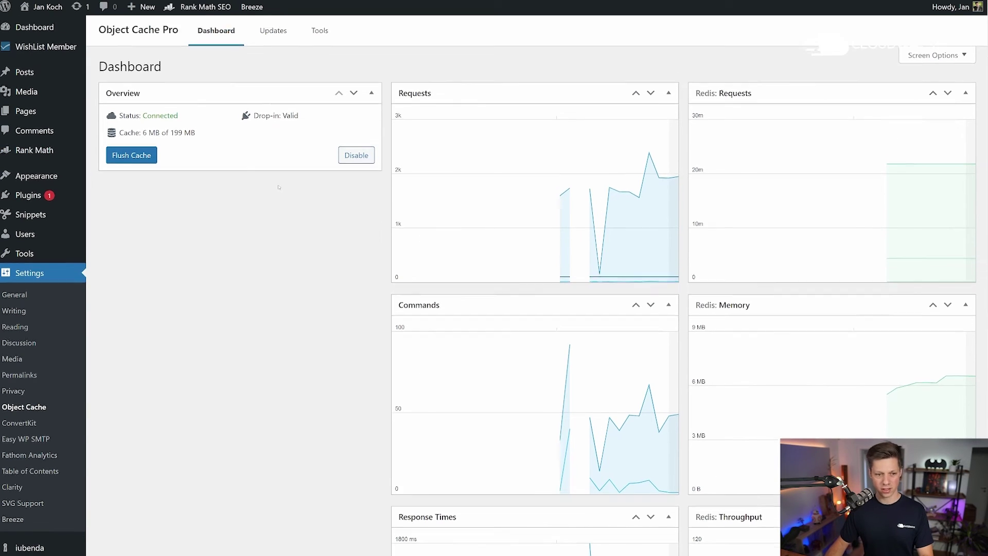
{"action": "scroll", "coordinate": [277, 187], "scroll_direction": "down", "scroll_amount": 2}
{"action": "scroll", "coordinate": [278, 186], "scroll_direction": "up", "scroll_amount": 2}
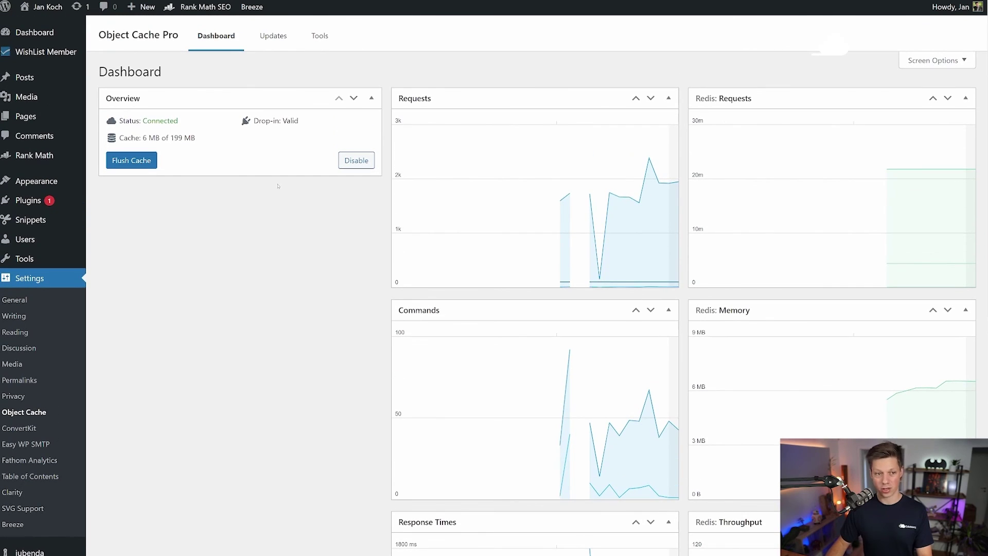
View the Object Cache Pro Updates tab, then the Tools tab with latency and cache groups.
{"action": "left_click", "coordinate": [256, 36]}
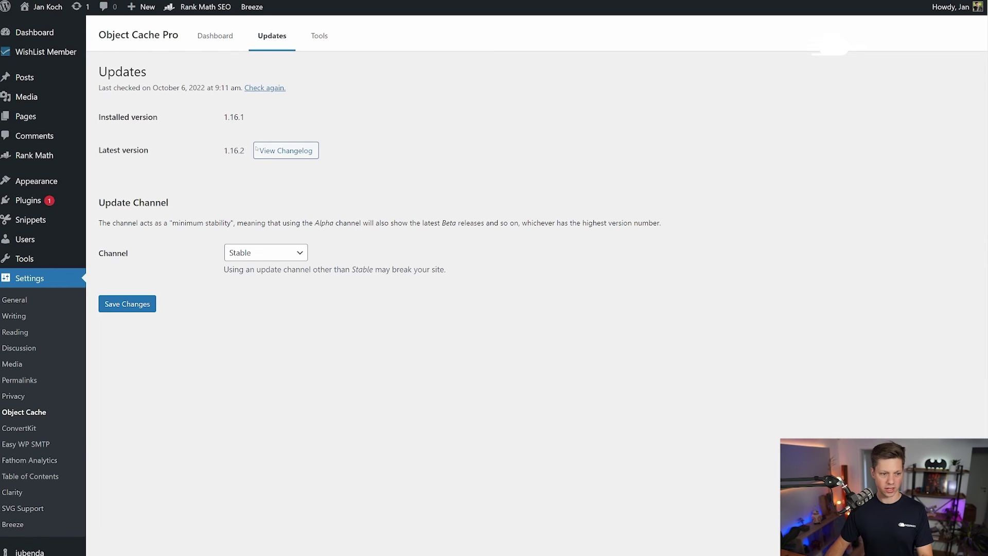
{"action": "left_click", "coordinate": [321, 36]}
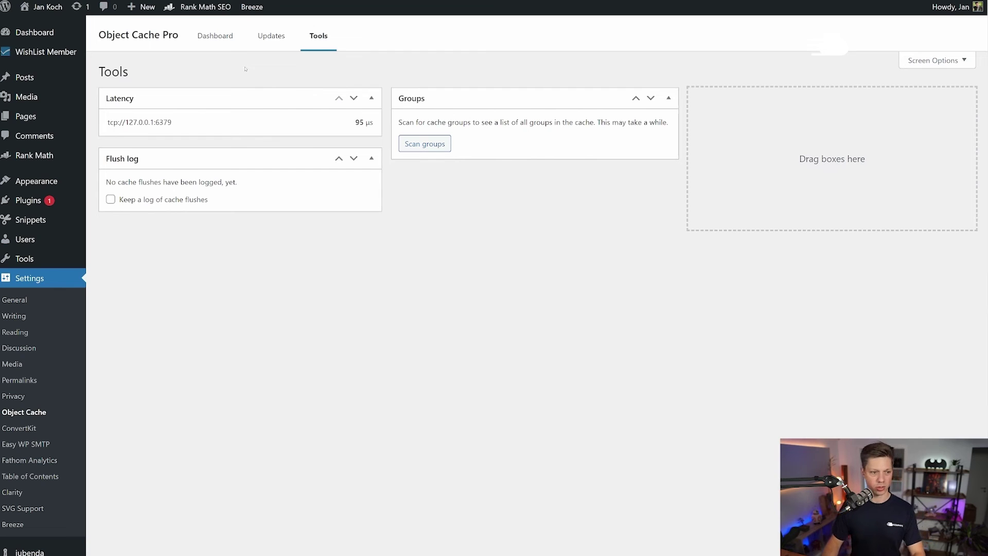
Switch to the Object Cache Pro Dashboard tab with its request and Redis charts.
{"action": "left_click", "coordinate": [222, 38]}
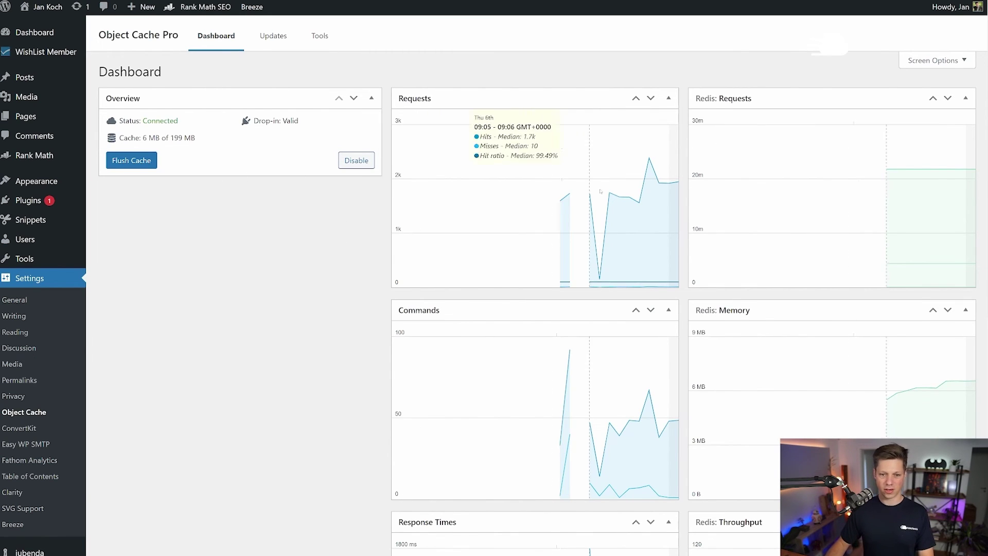
{"action": "mouse_move", "coordinate": [621, 242]}
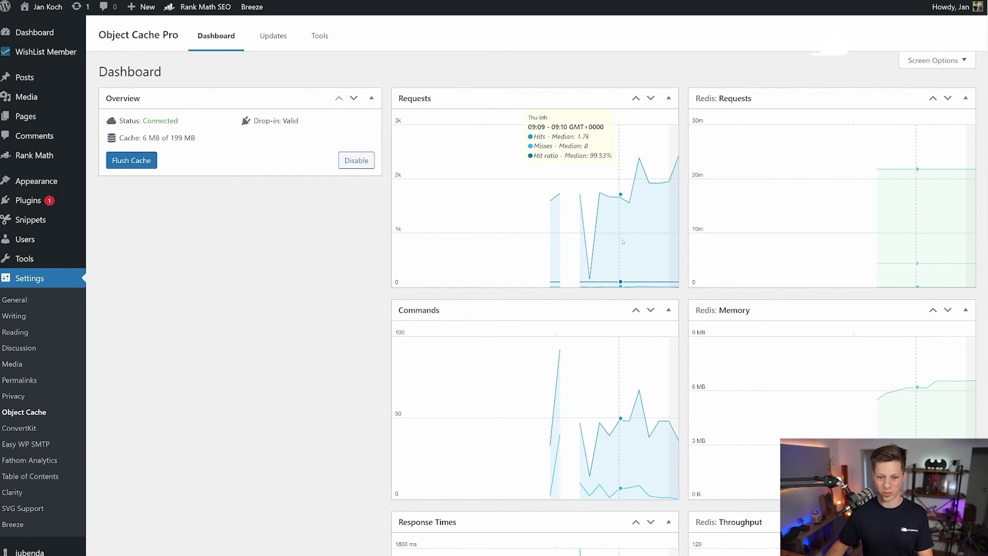
{"action": "scroll", "coordinate": [686, 230], "scroll_direction": "down", "scroll_amount": 1}
{"action": "scroll", "coordinate": [687, 230], "scroll_direction": "up", "scroll_amount": 1}
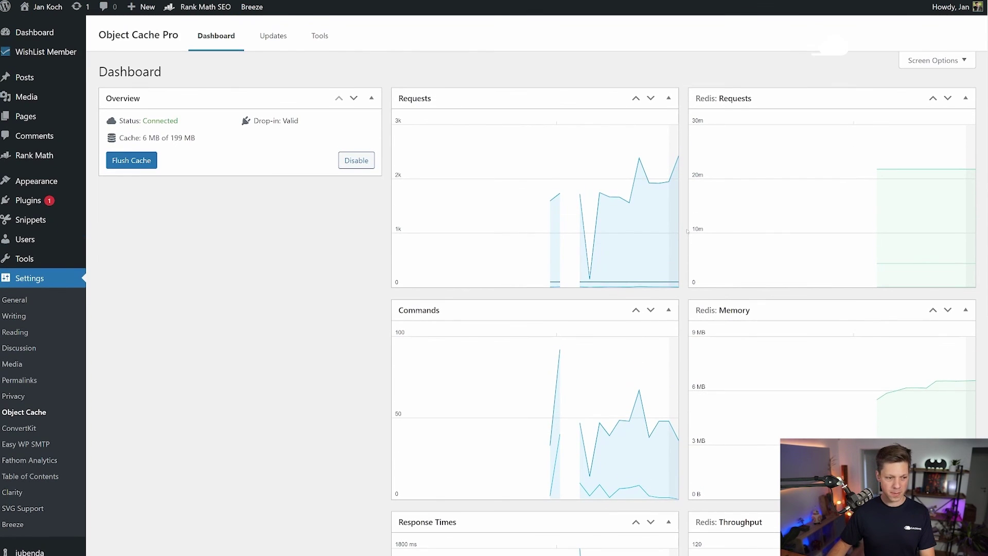